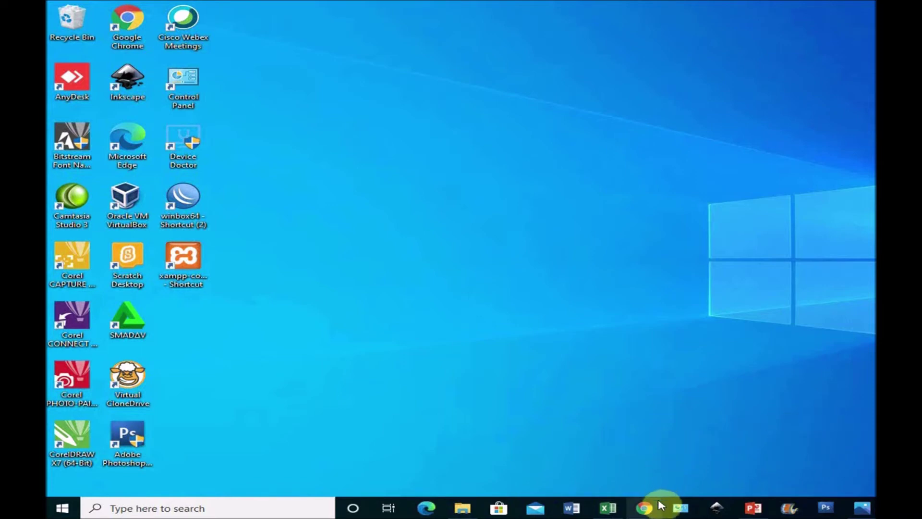
# - In Chrome, go to the VirtualBox downloads page at virtualbox.org/wiki/Downloads
pyautogui.moveTo(647, 514)
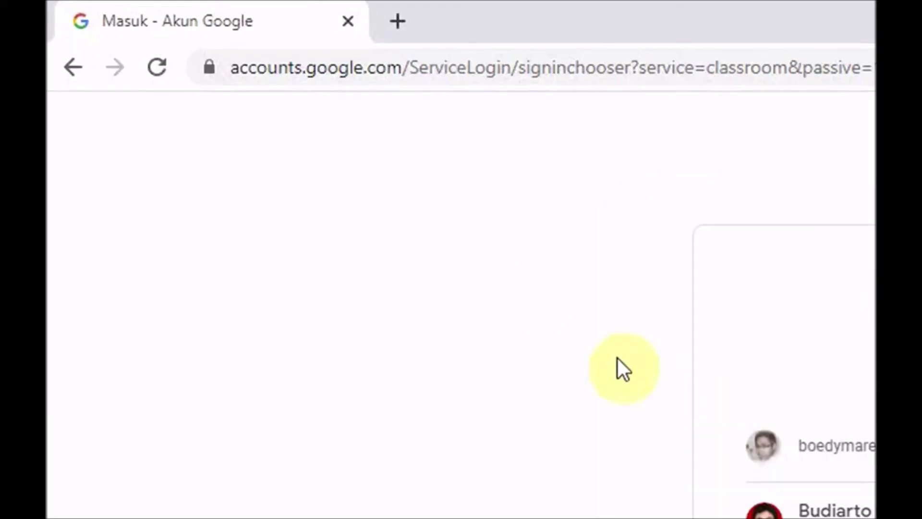
pyautogui.click(441, 71)
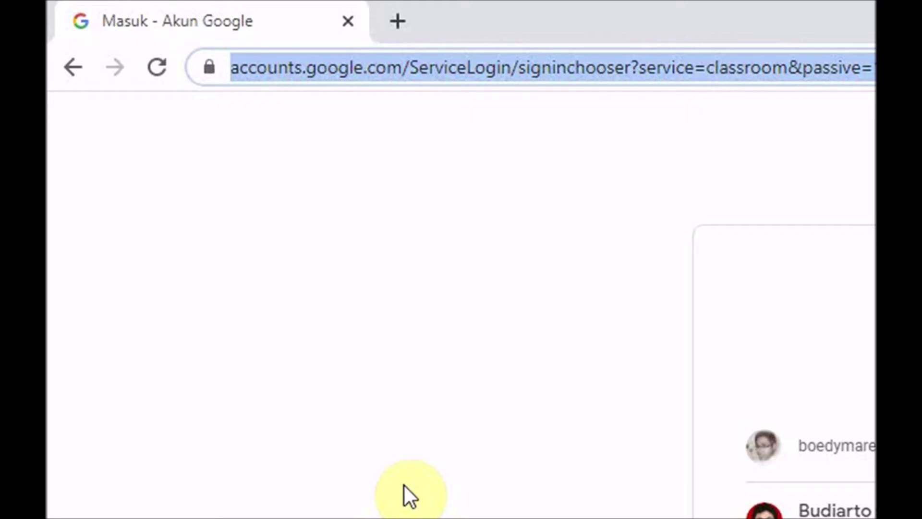
pyautogui.write('Bi')
pyautogui.press('BackSpace')
pyautogui.press('BackSpace')
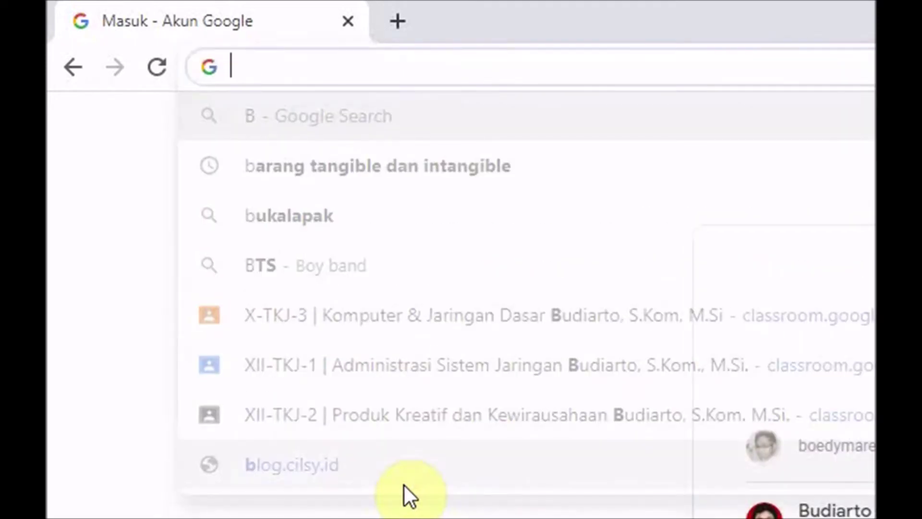
pyautogui.write('viru')
pyautogui.press('BackSpace')
pyautogui.write('tua')
pyautogui.press('Return')
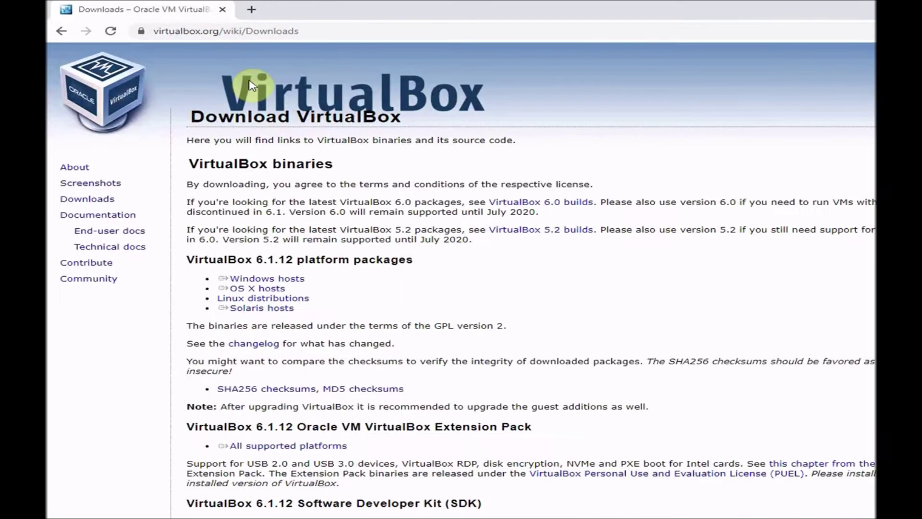
pyautogui.moveTo(274, 272); pyautogui.dragTo(241, 243)
pyautogui.click(284, 245)
pyautogui.moveTo(294, 278); pyautogui.dragTo(232, 290)
pyautogui.click(200, 266)
pyautogui.moveTo(295, 281); pyautogui.dragTo(247, 267)
pyautogui.click(198, 278)
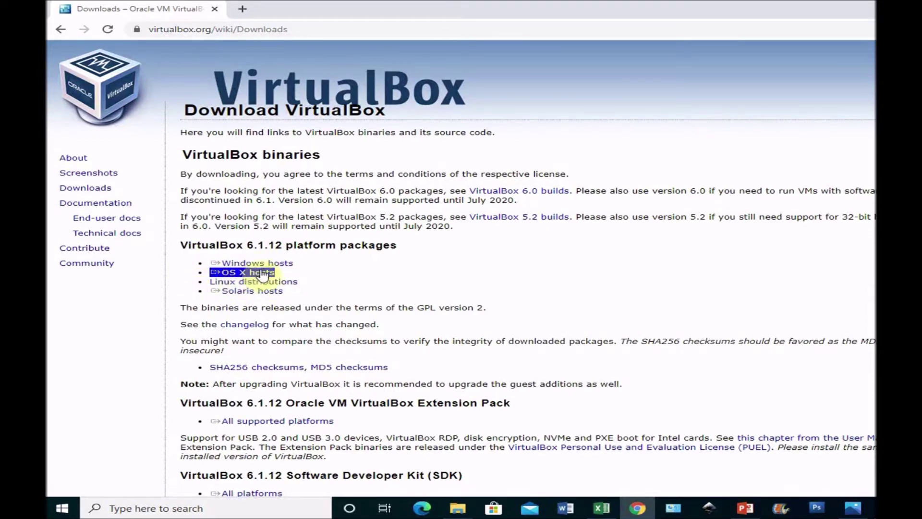
pyautogui.tripleClick(258, 264)
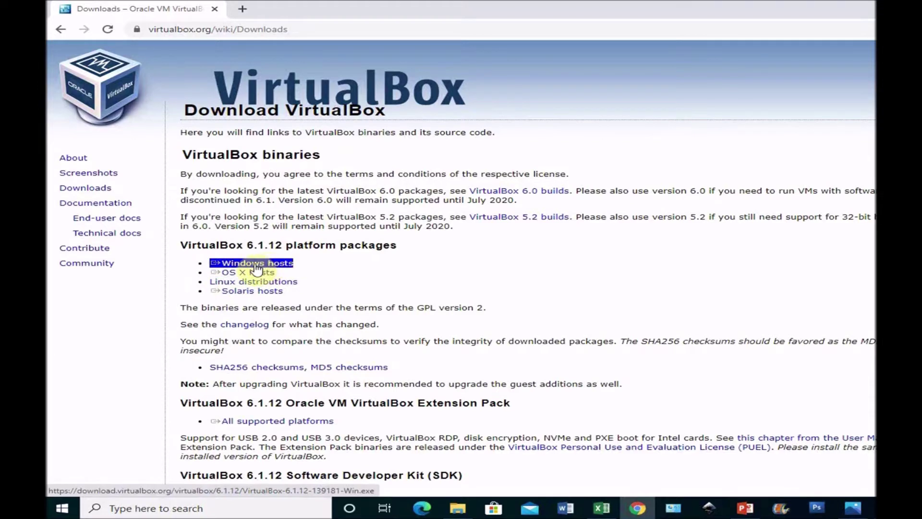
pyautogui.click(236, 278)
pyautogui.tripleClick(246, 276)
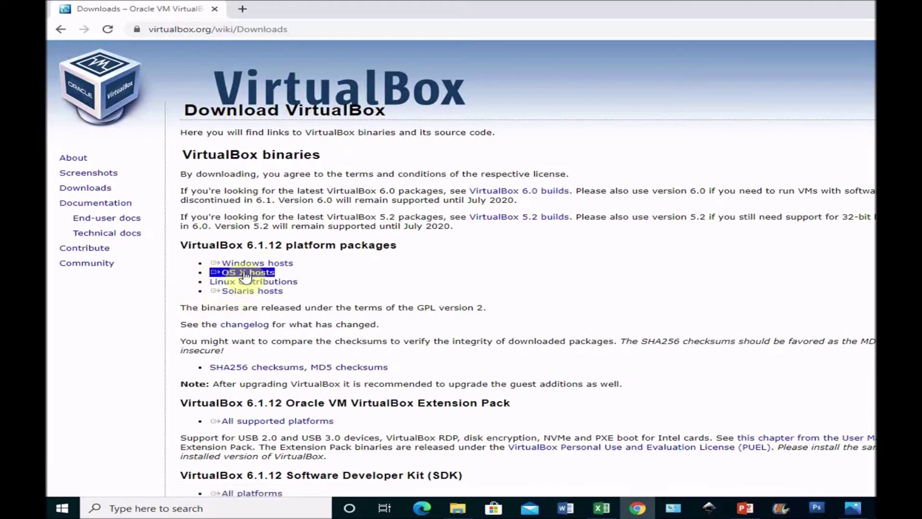
pyautogui.tripleClick(243, 265)
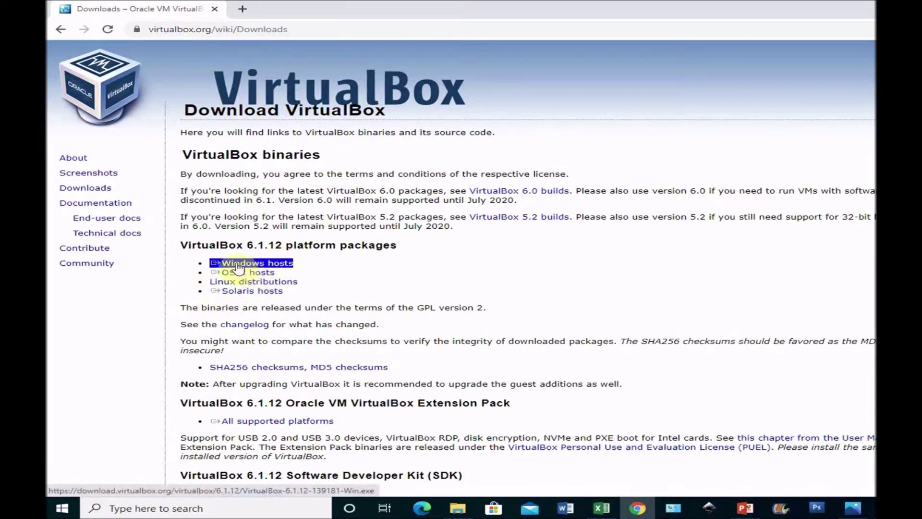
pyautogui.click(240, 84)
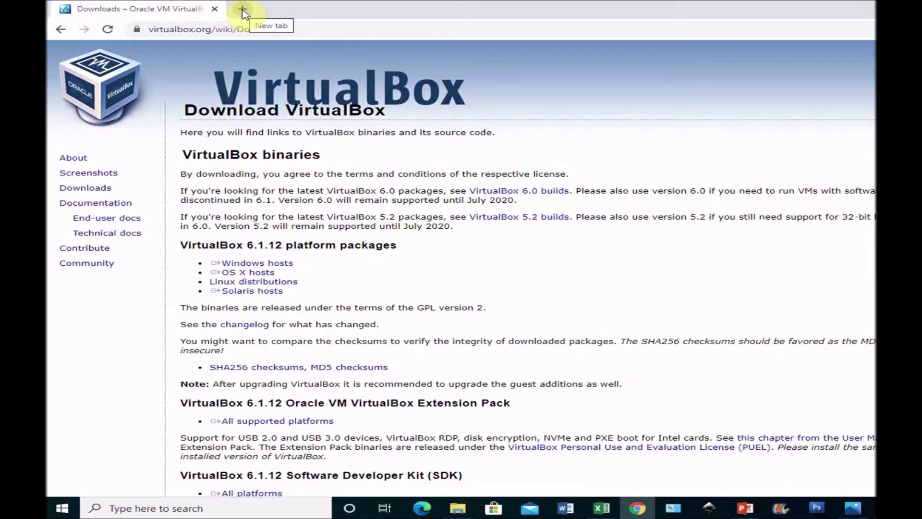
pyautogui.click(243, 11)
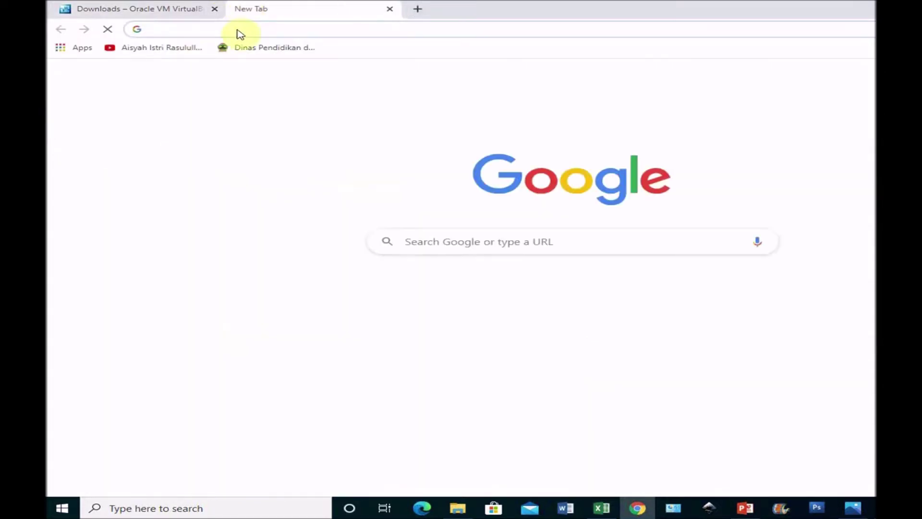
# - Open linux.org in a new browser tab
pyautogui.click(237, 29)
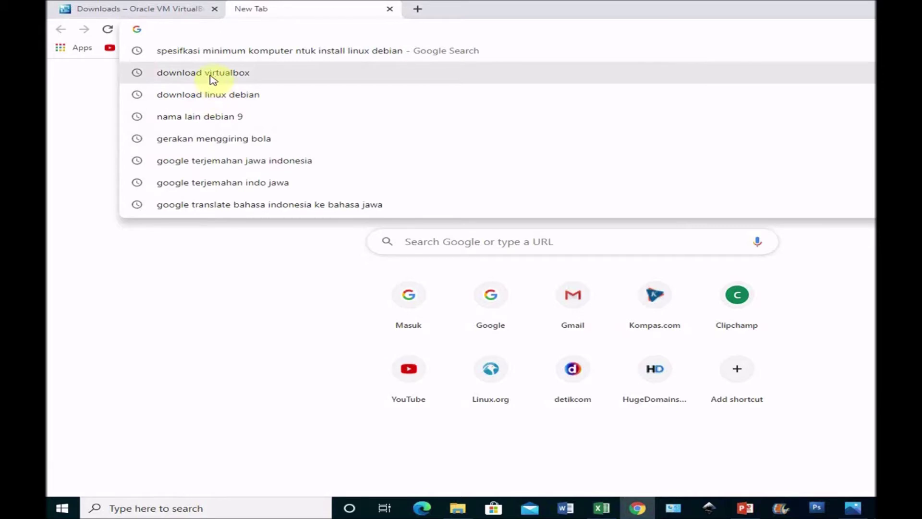
pyautogui.write('linu')
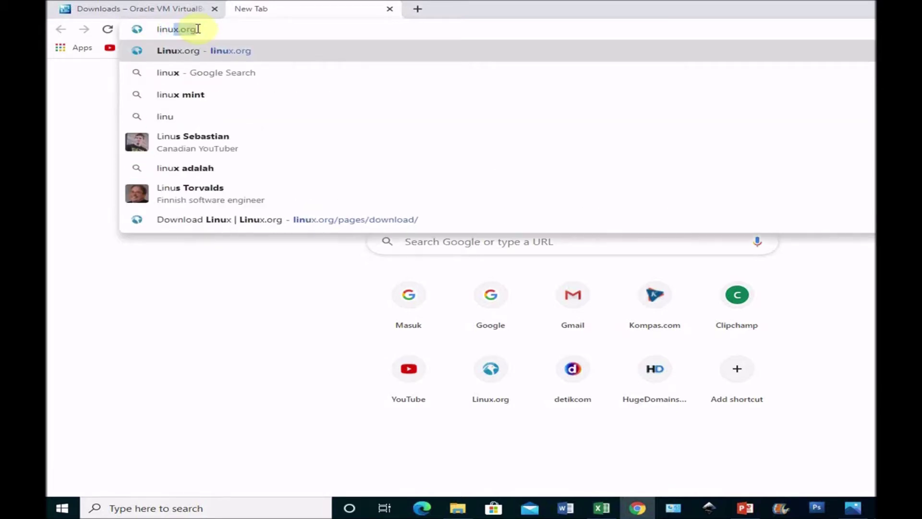
pyautogui.press('Return')
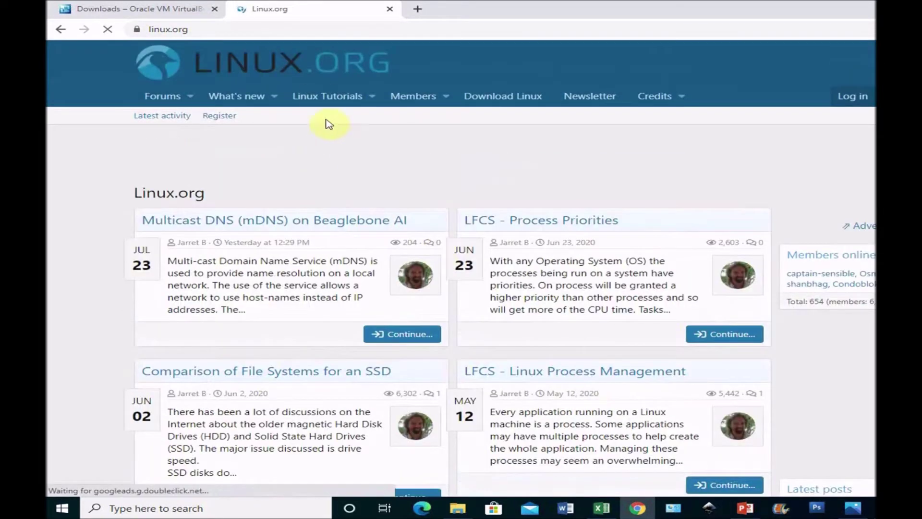
# - Go to Linux.org's Download Linux page and open Debian's download page in a new tab
pyautogui.scroll(-4, 439, 237)
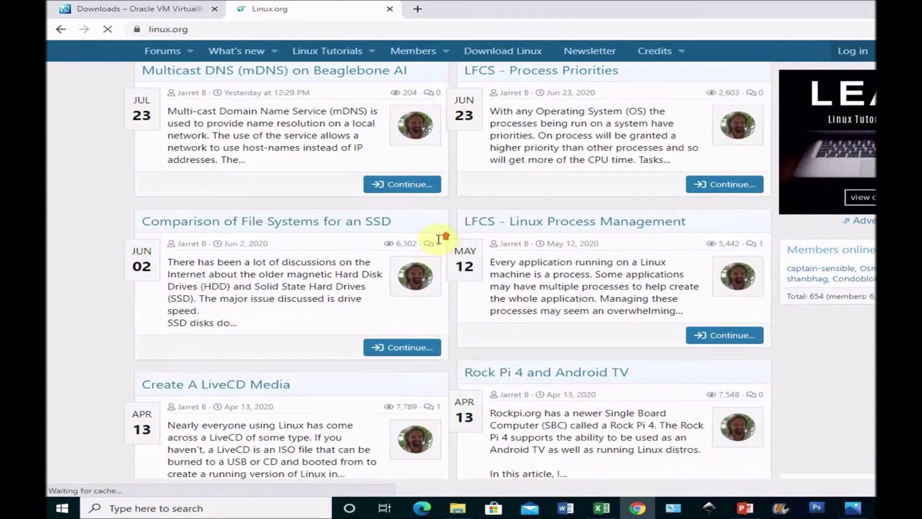
pyautogui.scroll(5, 439, 237)
pyautogui.click(494, 94)
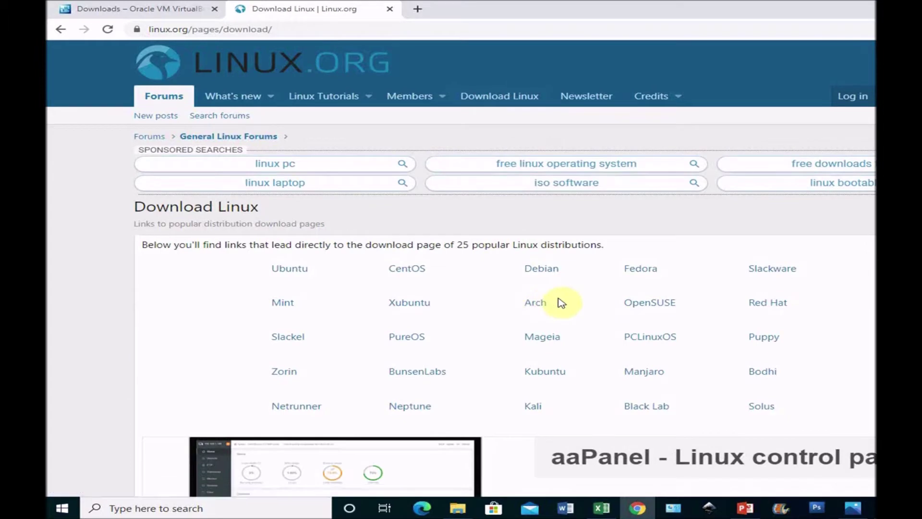
pyautogui.click(546, 272)
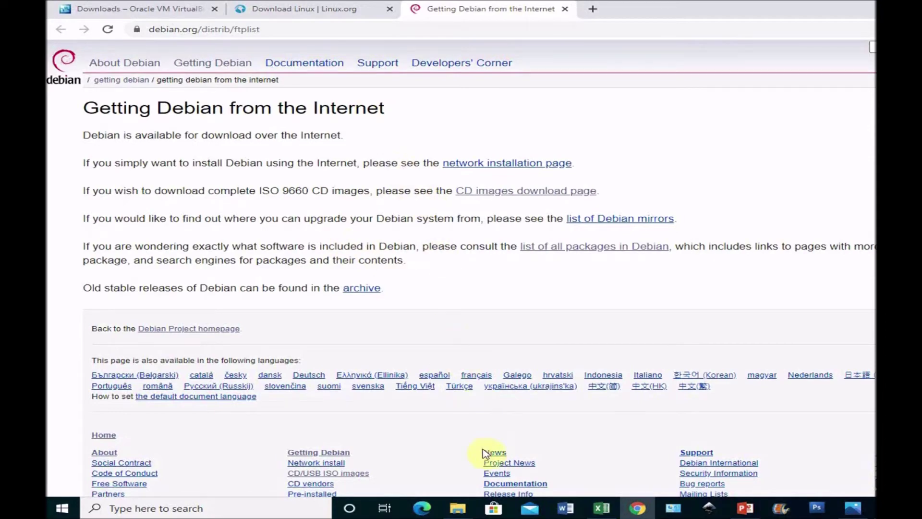
# - Switch to File Explorer's MASTER APLIKASI folder holding the debian-10.3.0 DVD images
pyautogui.click(458, 510)
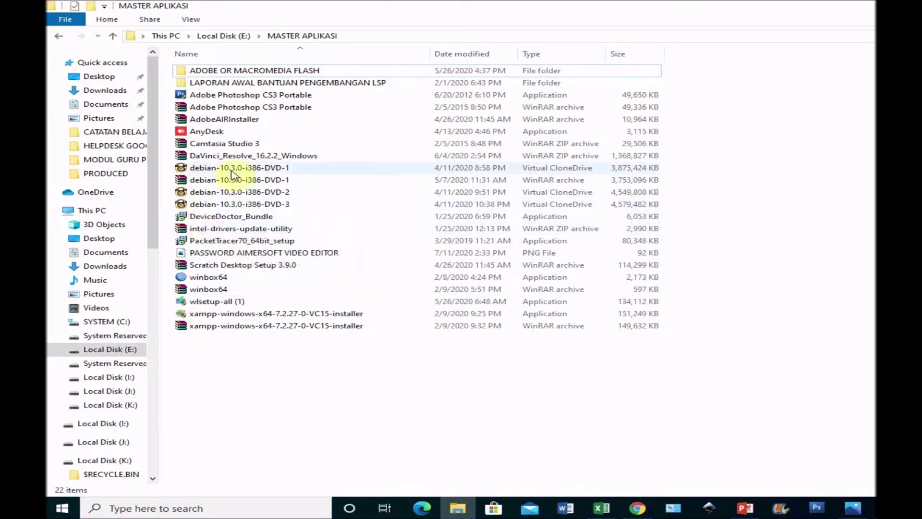
# - View the SPESIFIKASI MINIMUM LINUX BUSTER.png picture in Photos, then clear the windows from view
pyautogui.click(852, 511)
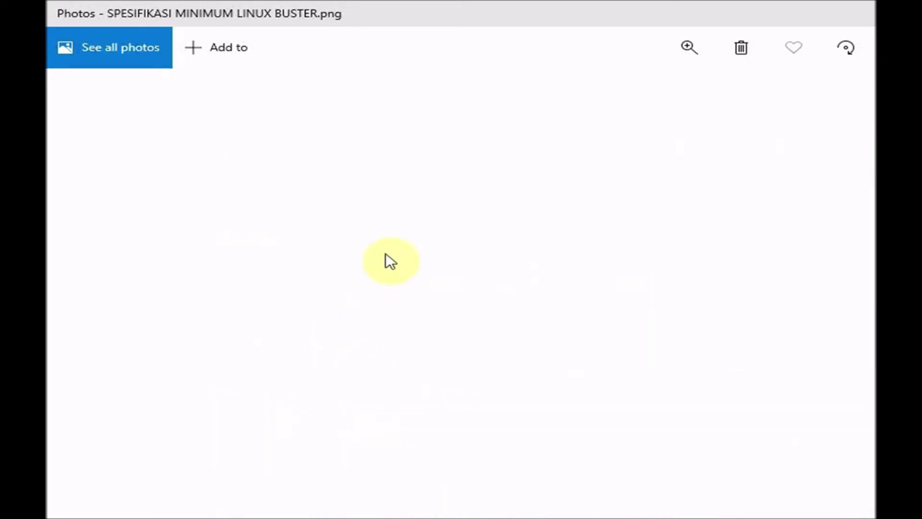
pyautogui.click(110, 54)
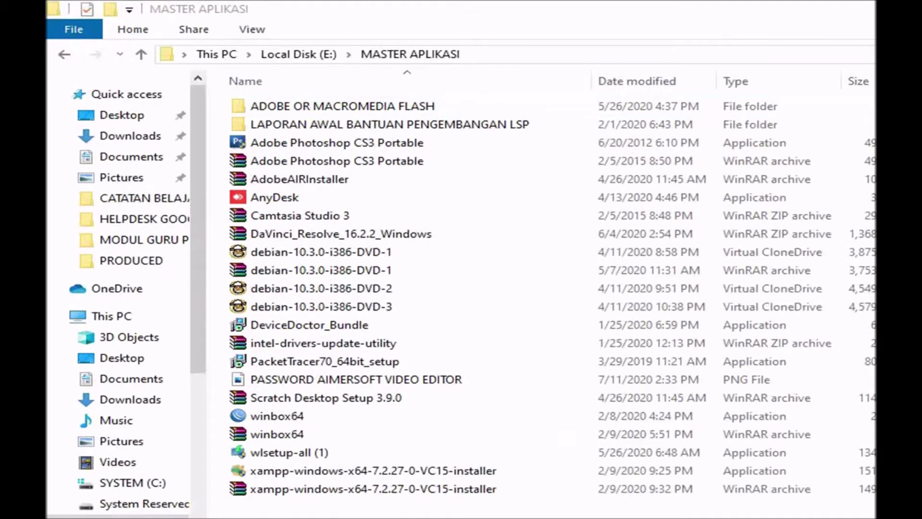
pyautogui.click(461, 379)
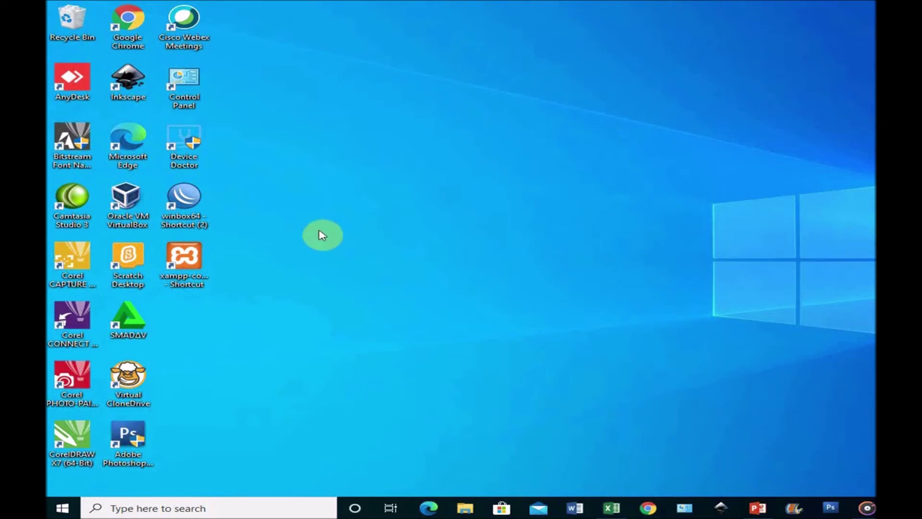
# - Launch Oracle VM VirtualBox Manager from its desktop shortcut
pyautogui.doubleClick(125, 202)
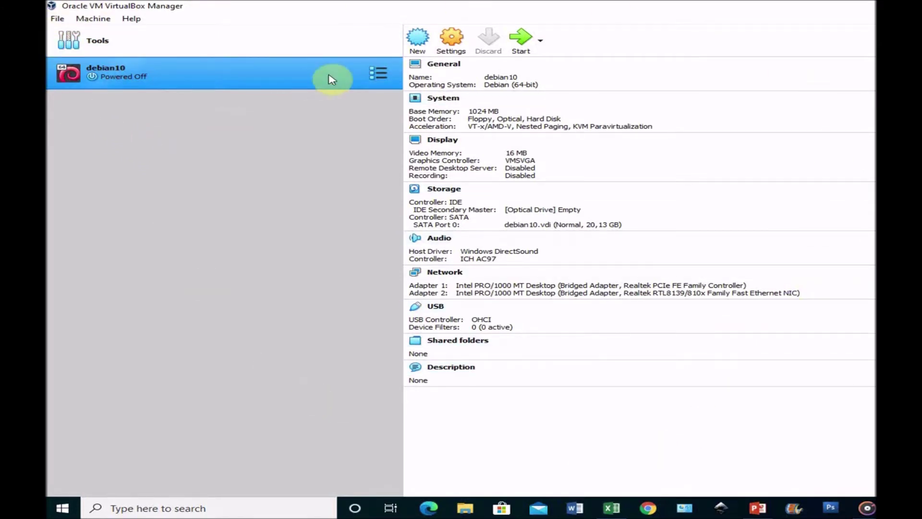
# - Start a new virtual machine with the New toolbar button
pyautogui.click(418, 40)
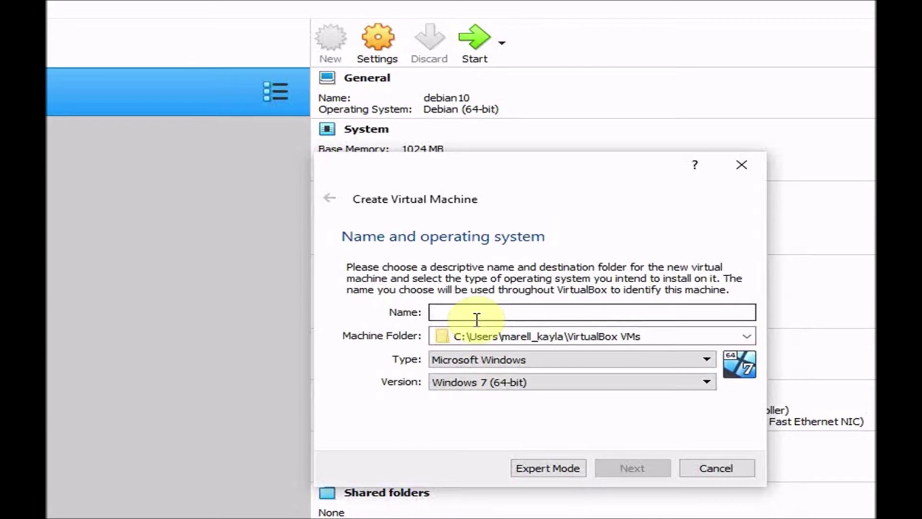
# - Name the machine debian_10 with type Linux and version Debian (64-bit)
pyautogui.write('debian')
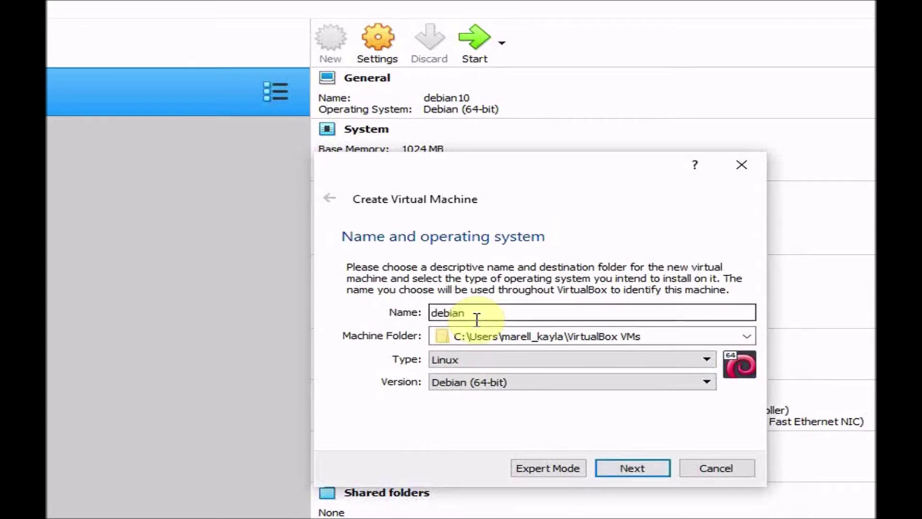
pyautogui.write('_10')
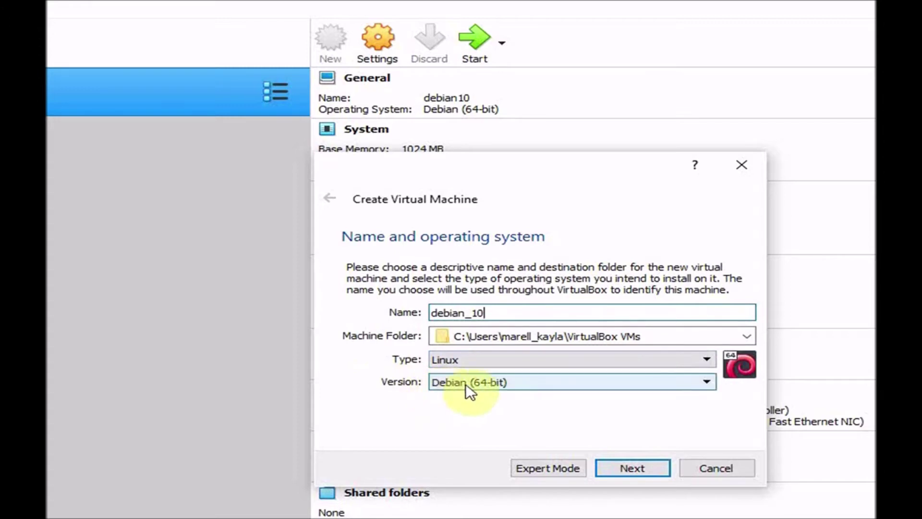
pyautogui.click(509, 386)
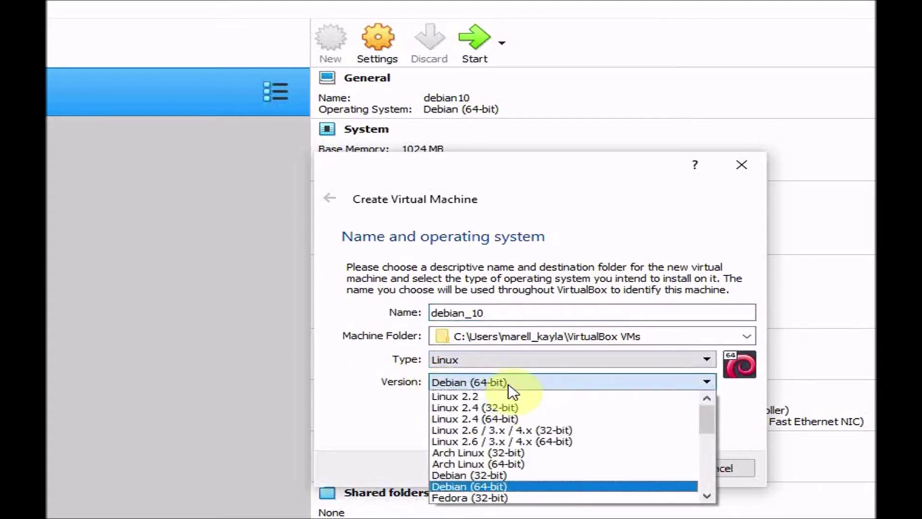
pyautogui.click(483, 482)
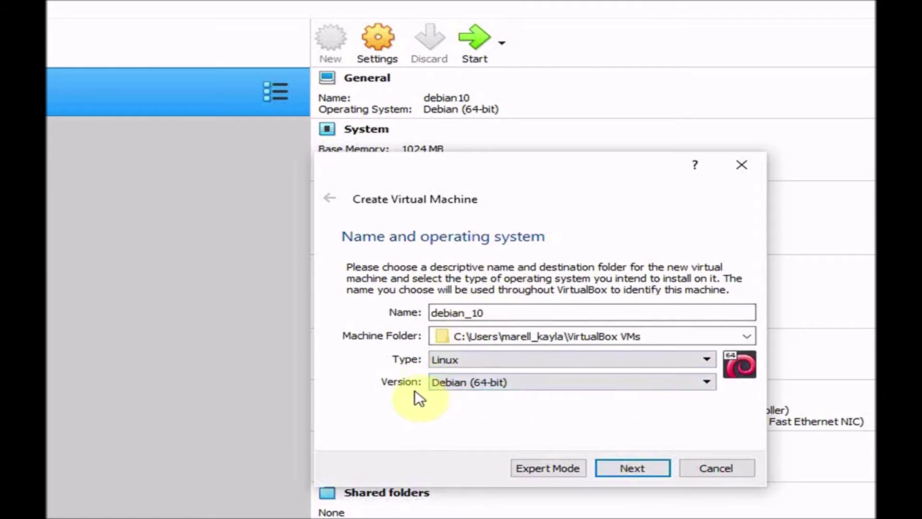
pyautogui.click(645, 468)
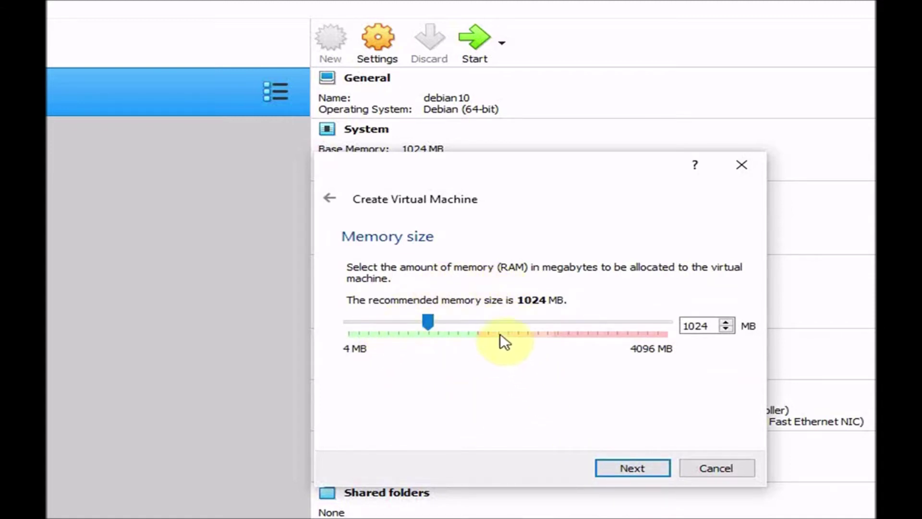
# - Keep the memory at 1024 MB and continue to the Hard disk page
pyautogui.click(694, 325)
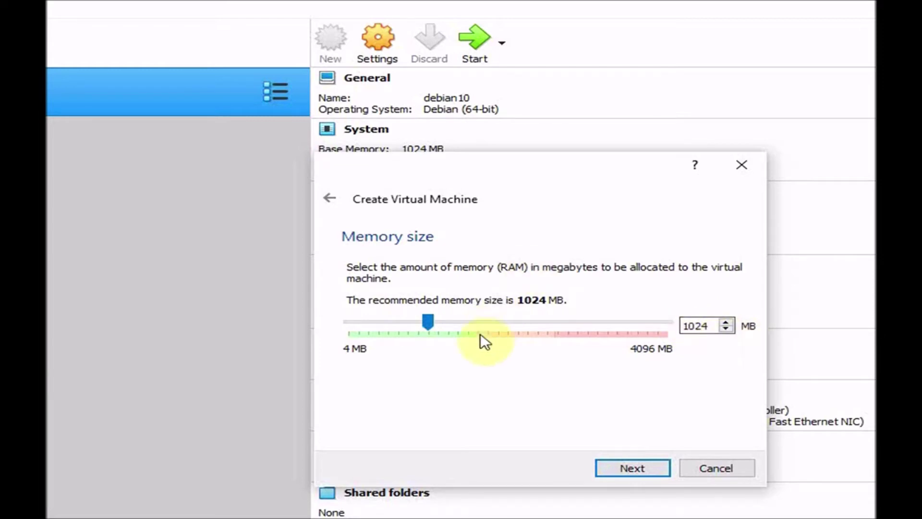
pyautogui.click(635, 467)
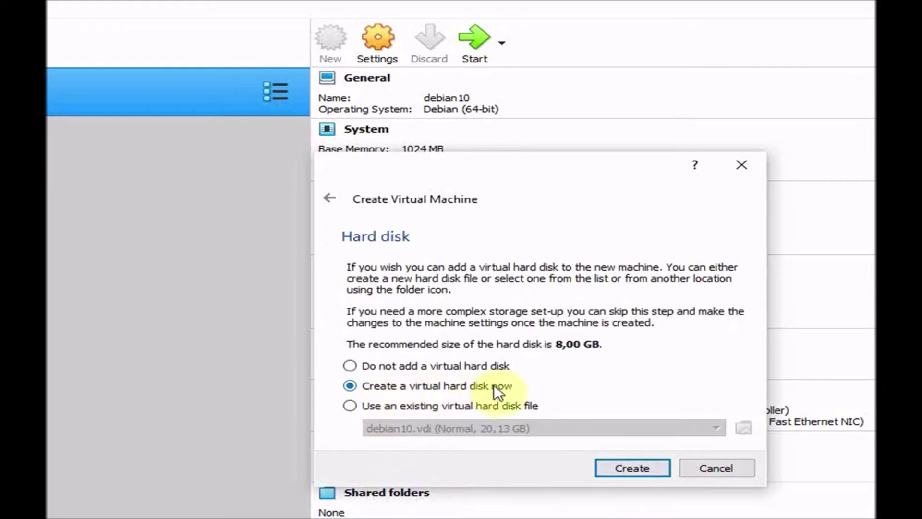
# - Choose to create a new virtual hard disk and keep the VDI file type
pyautogui.click(622, 468)
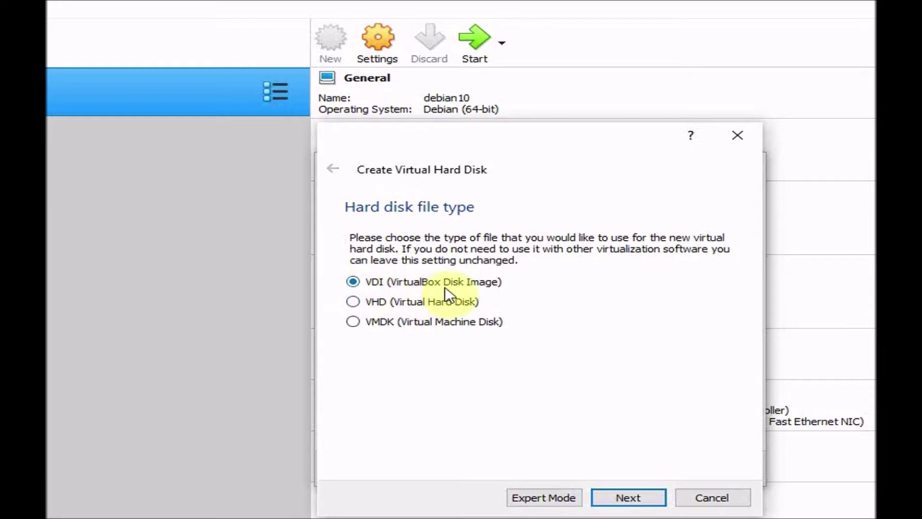
pyautogui.click(633, 496)
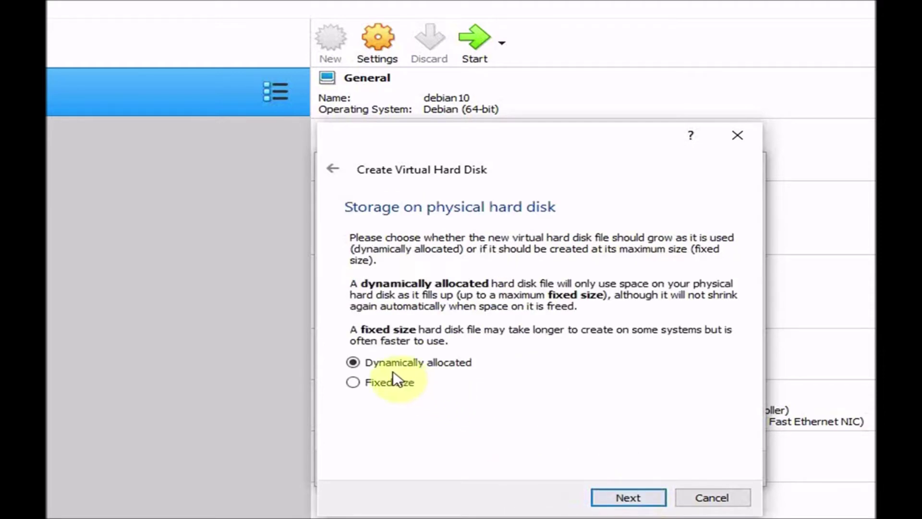
# - Keep dynamic allocation and size debian_10.vdi to 20,13 GB
pyautogui.click(630, 496)
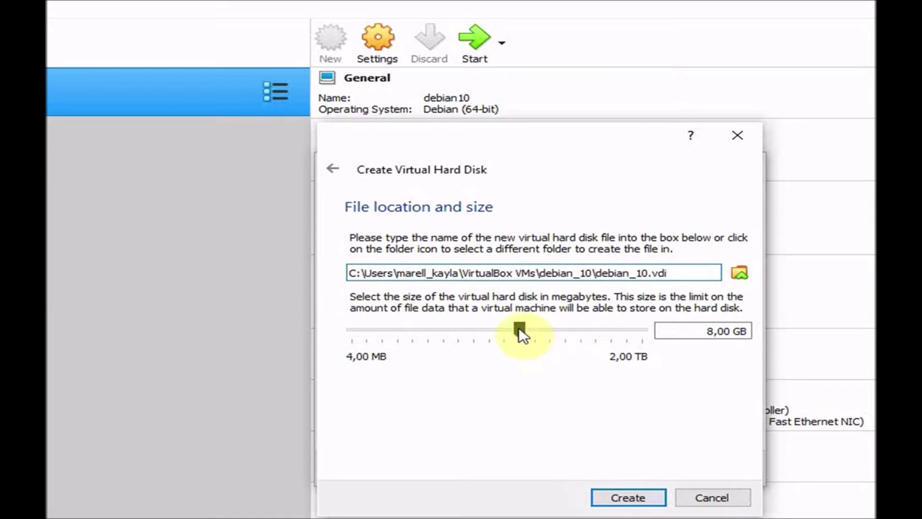
pyautogui.moveTo(519, 328); pyautogui.dragTo(530, 327)
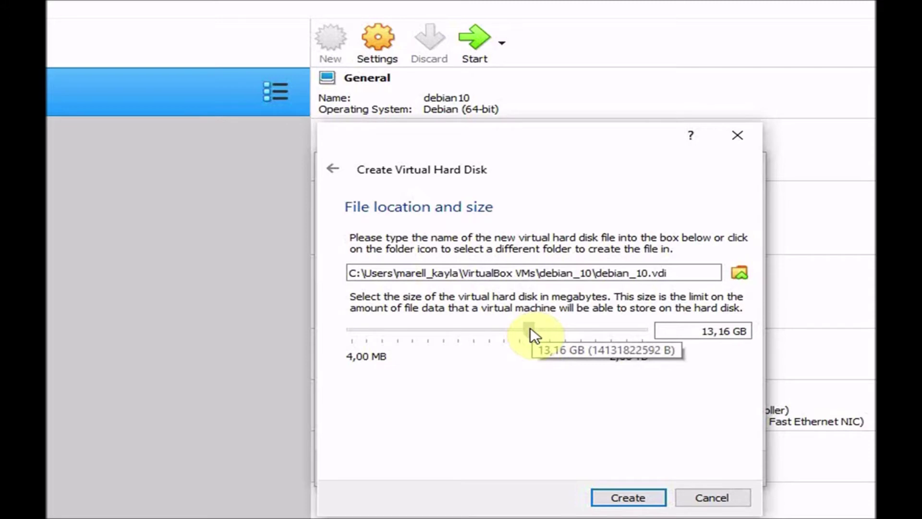
pyautogui.click(530, 327)
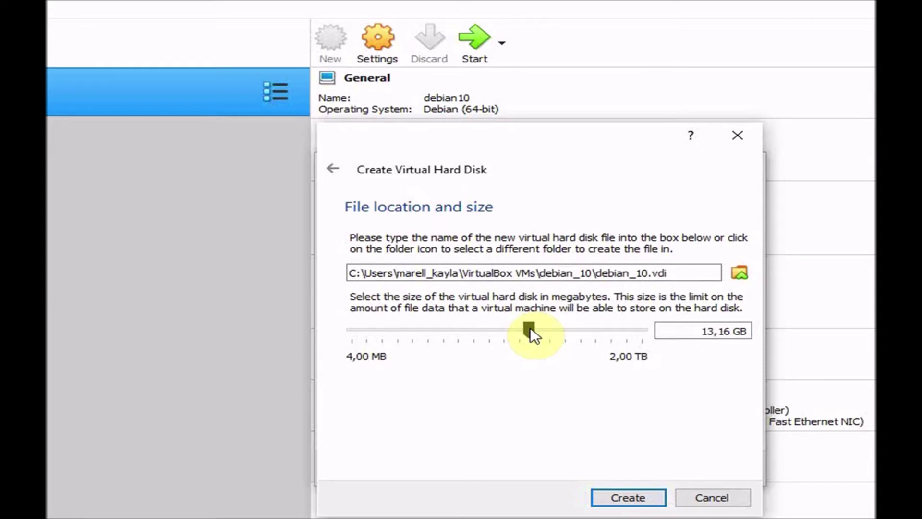
pyautogui.moveTo(530, 328); pyautogui.dragTo(543, 330)
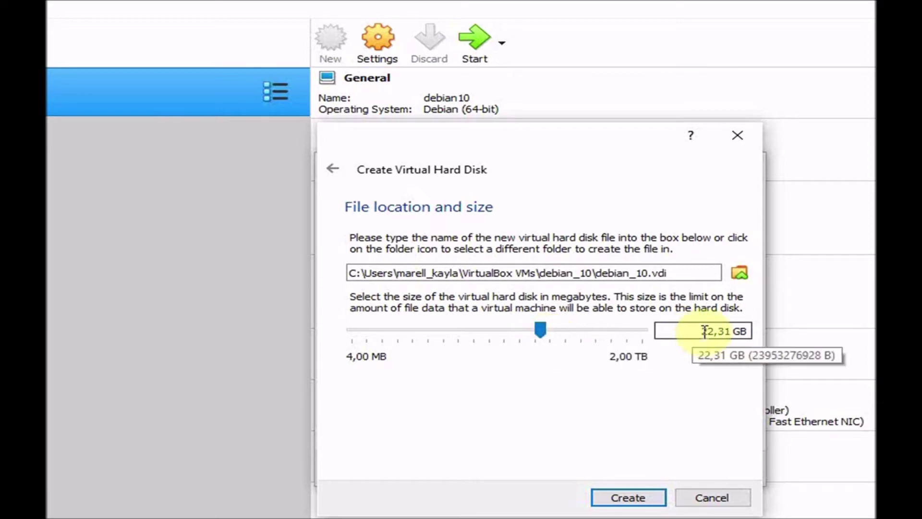
pyautogui.moveTo(534, 329); pyautogui.dragTo(540, 328)
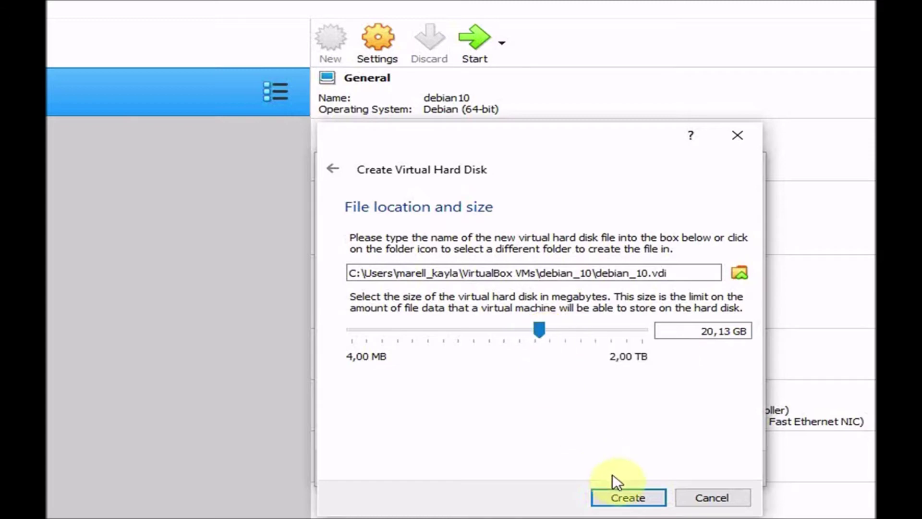
# - Create the 20,13 GB debian_10.vdi virtual hard disk to finish the debian_10 machine
pyautogui.click(629, 497)
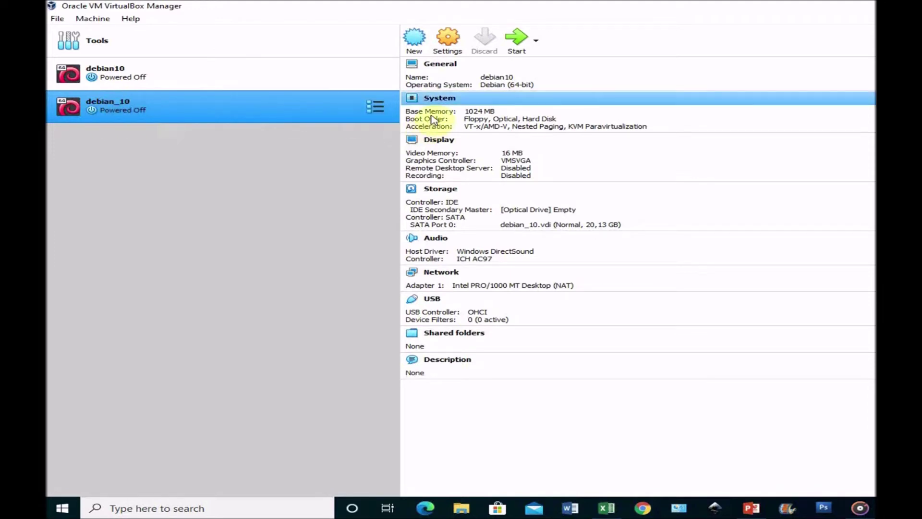
# - In debian_10's Storage settings, add debian-10.3.0-i386-DVD-1.iso and choose it for the empty optical drive
pyautogui.click(446, 46)
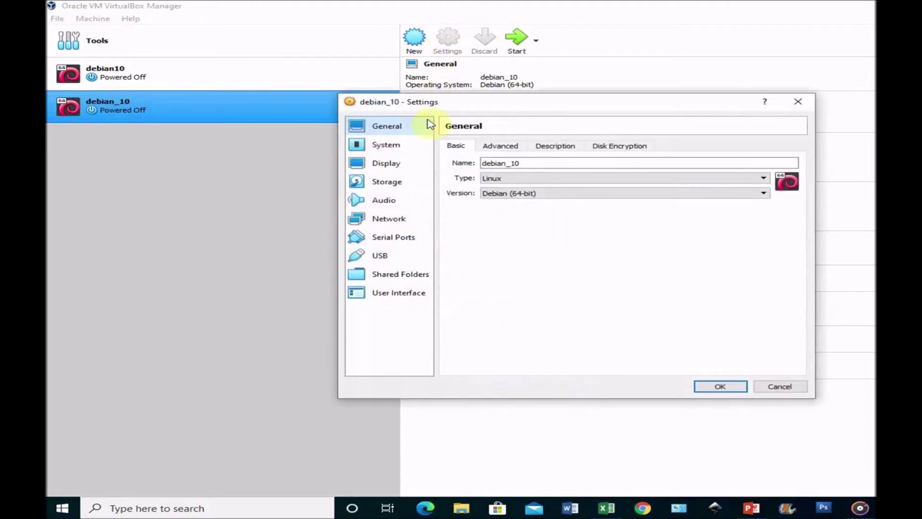
pyautogui.click(394, 185)
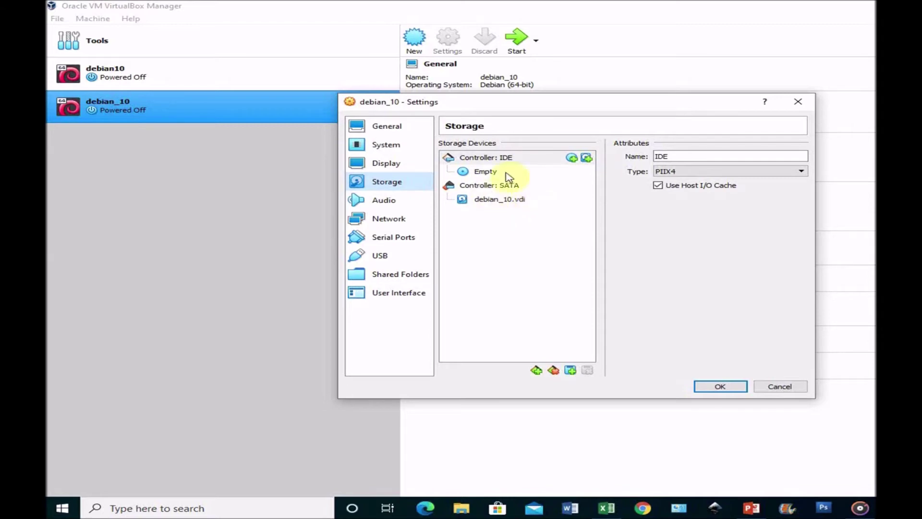
pyautogui.click(571, 159)
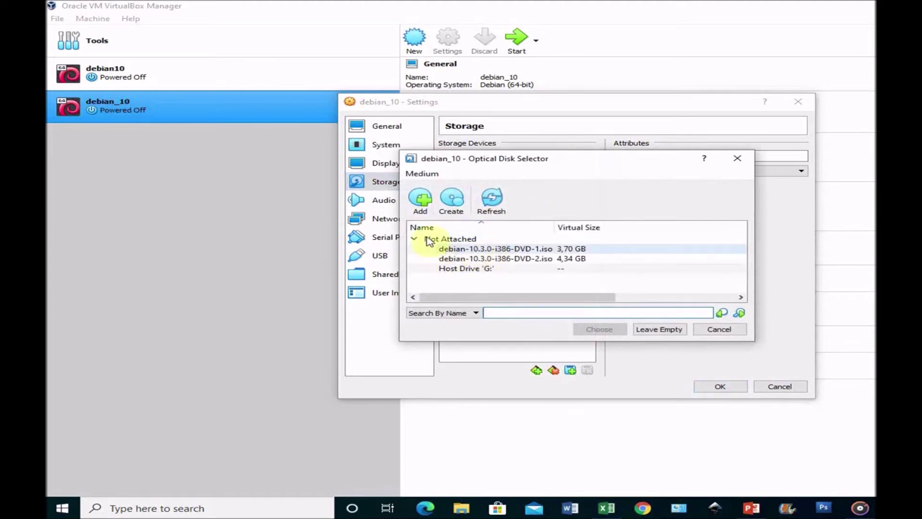
pyautogui.click(417, 204)
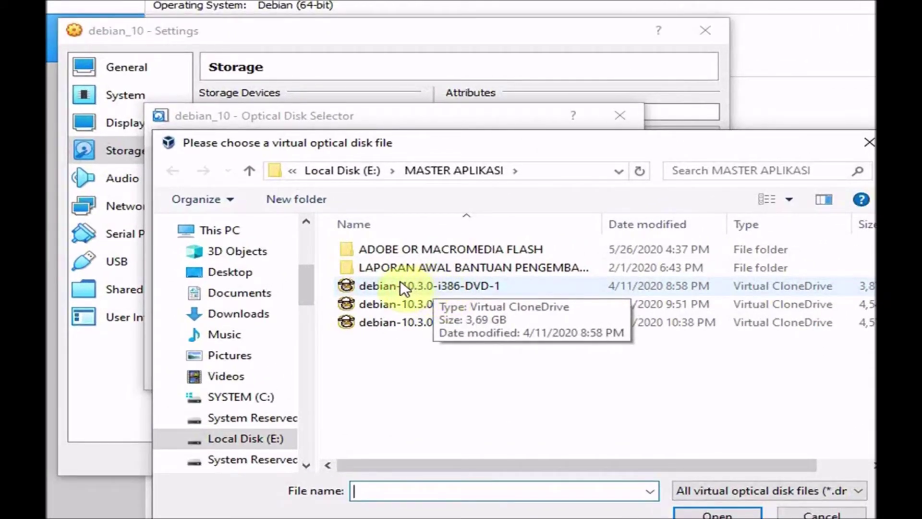
pyautogui.doubleClick(440, 286)
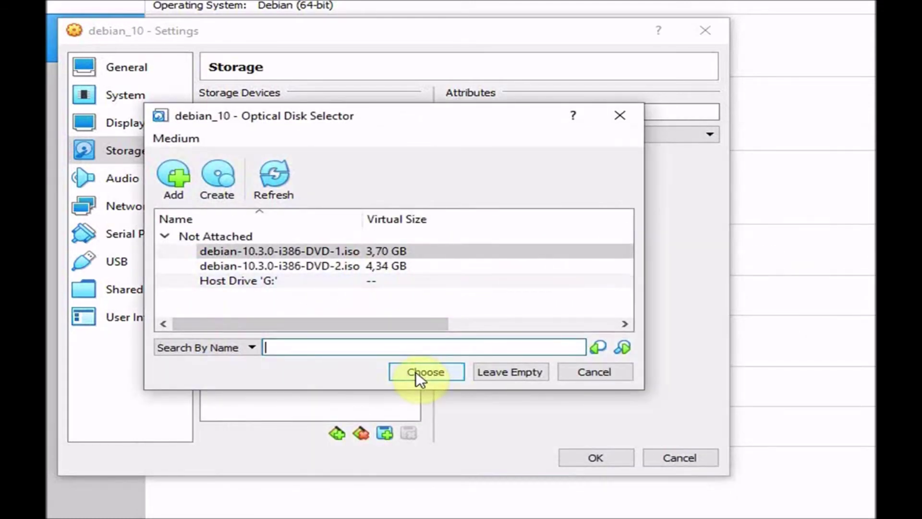
pyautogui.click(415, 373)
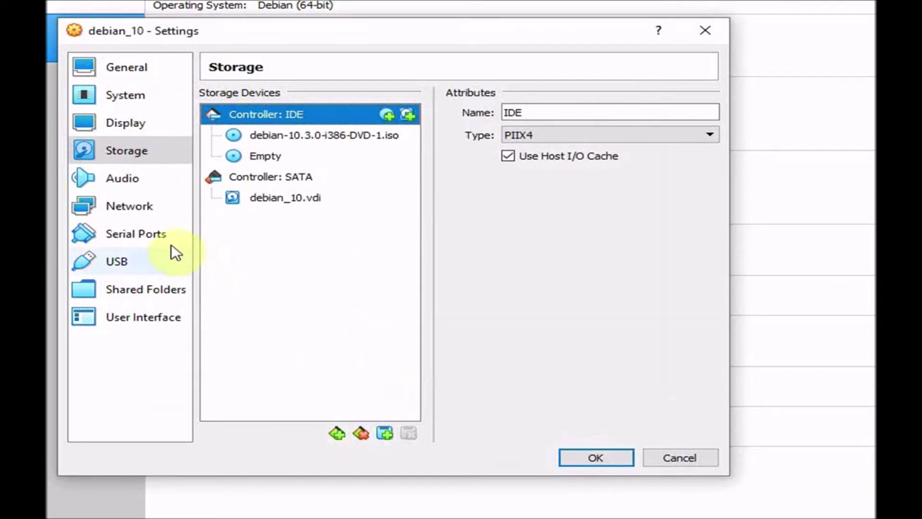
# - Attach network Adapter 1 to the Host-only Adapter and save the machine settings
pyautogui.click(127, 208)
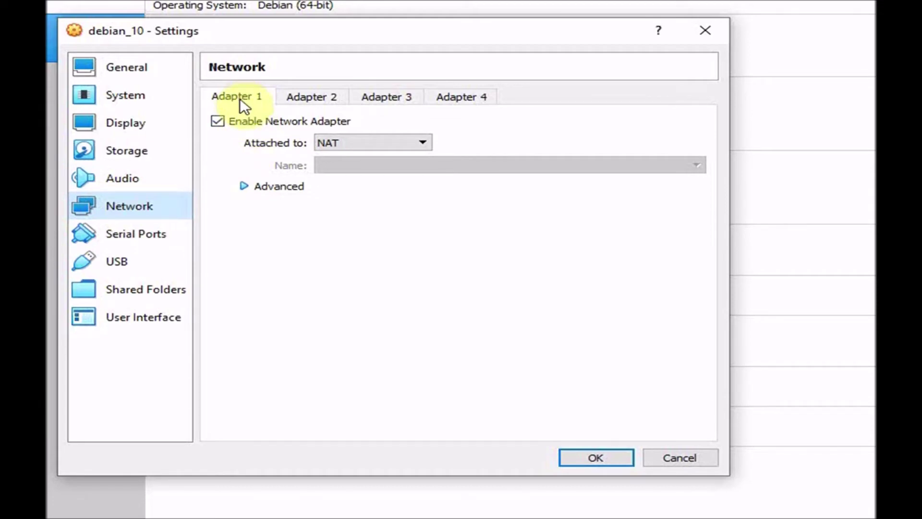
pyautogui.click(422, 142)
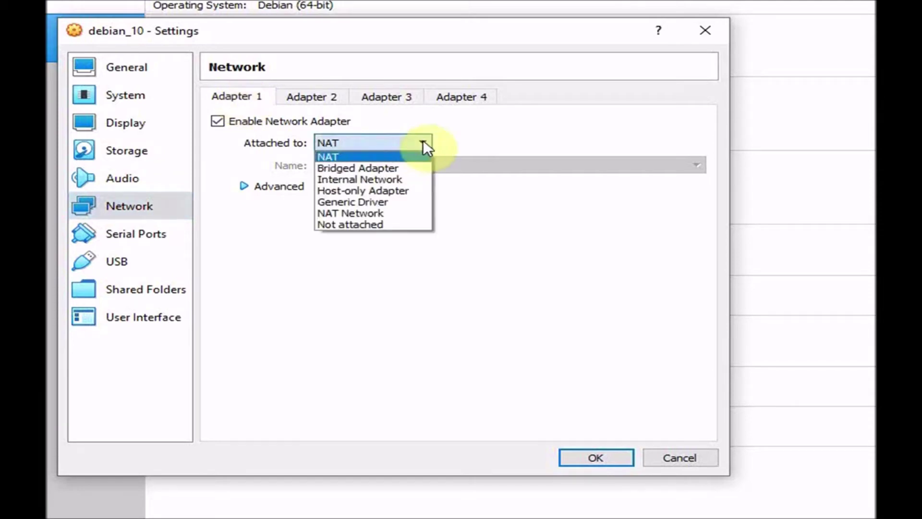
pyautogui.click(390, 189)
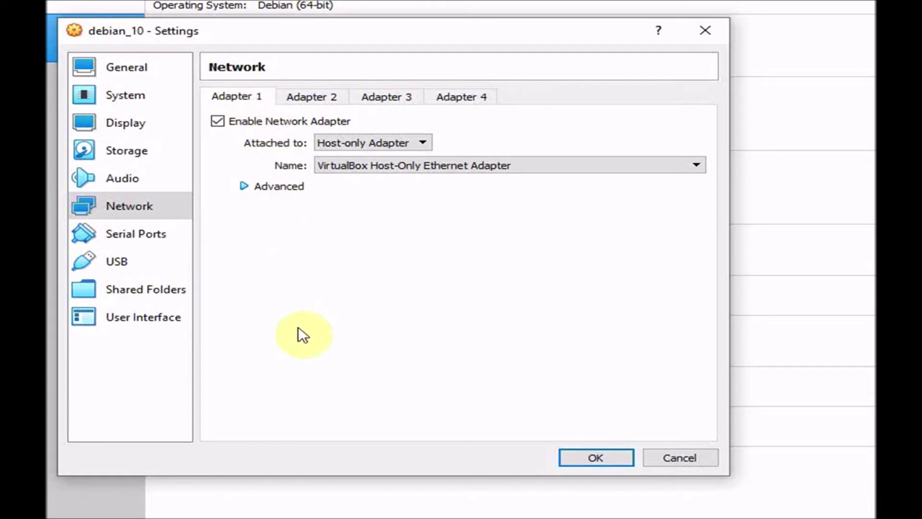
pyautogui.click(315, 97)
pyautogui.click(256, 100)
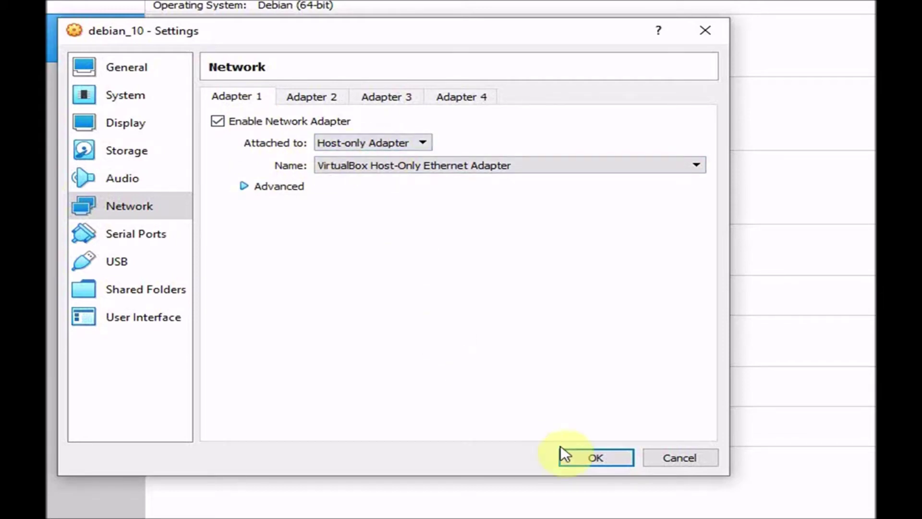
pyautogui.click(575, 457)
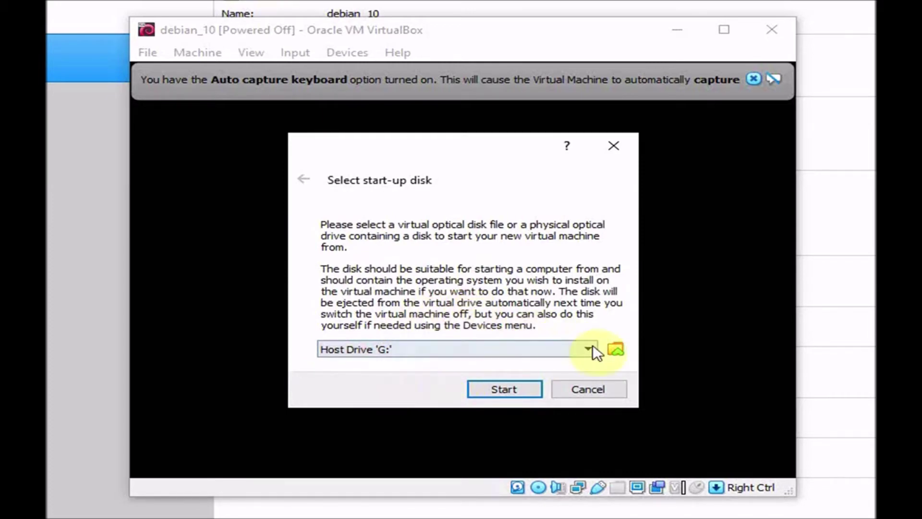
# - Choose debian-10.3.0-i386-DVD-1.iso as the start-up disk and boot the VM from it
pyautogui.click(614, 349)
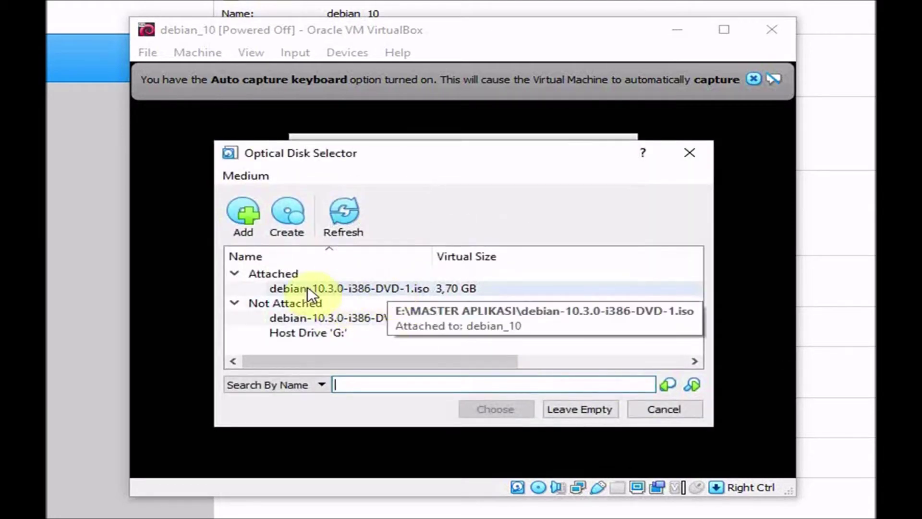
pyautogui.click(376, 286)
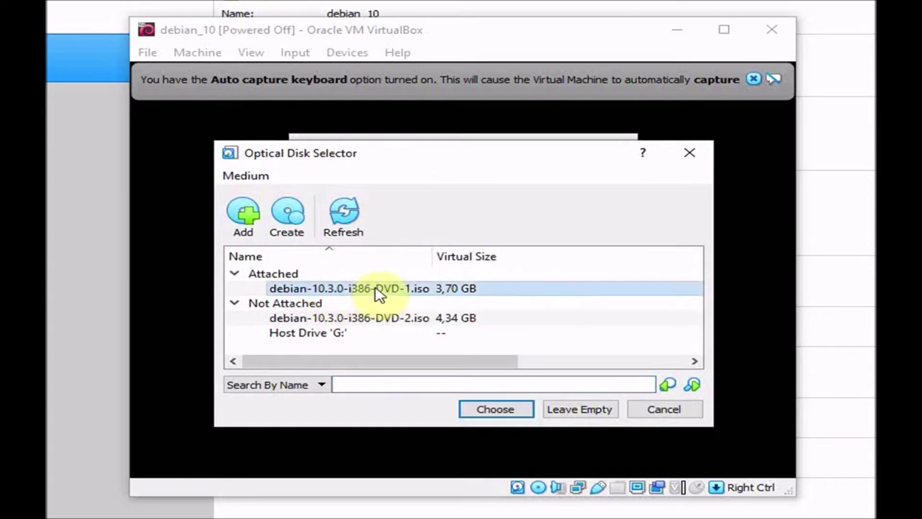
pyautogui.click(495, 414)
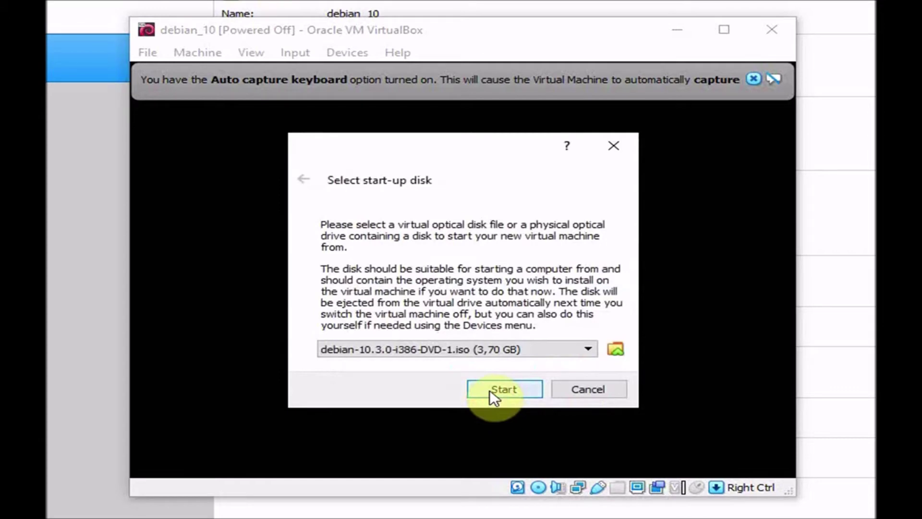
pyautogui.click(490, 390)
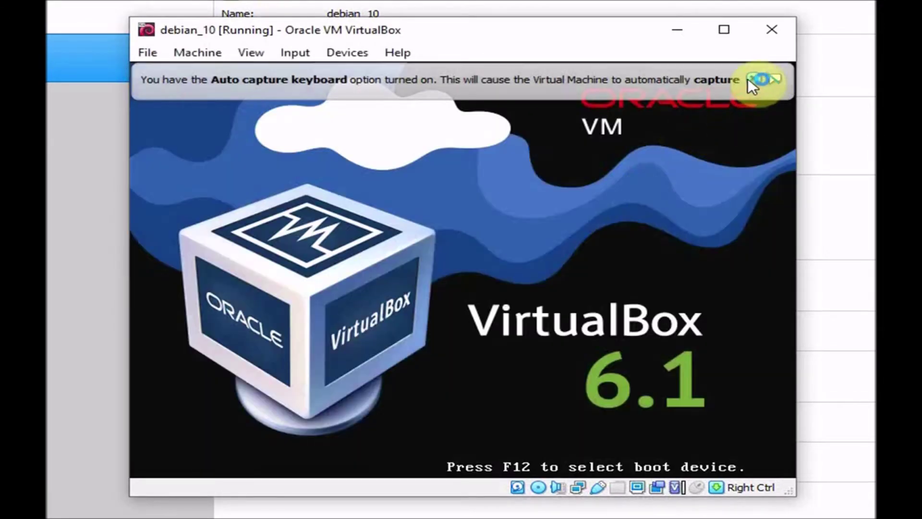
# - Dismiss the auto-capture keyboard notice and reposition the VM window
pyautogui.click(765, 80)
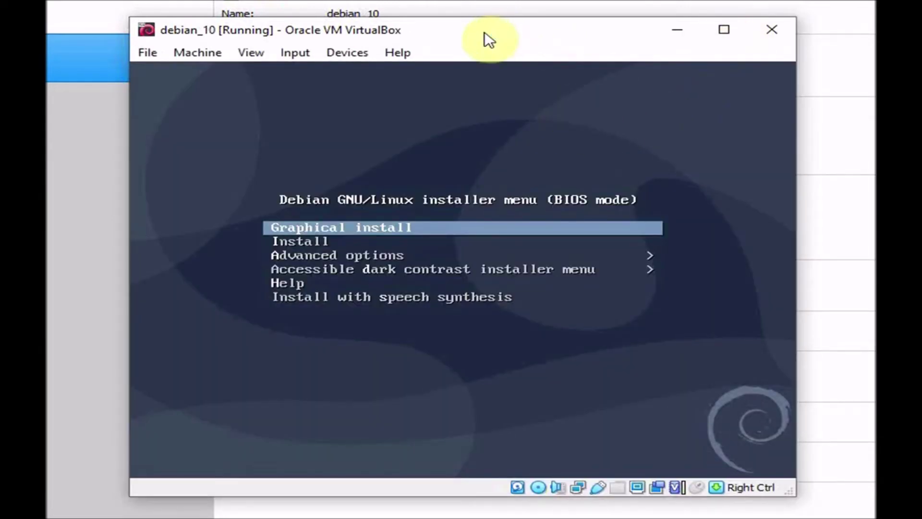
pyautogui.moveTo(489, 39); pyautogui.dragTo(471, 33)
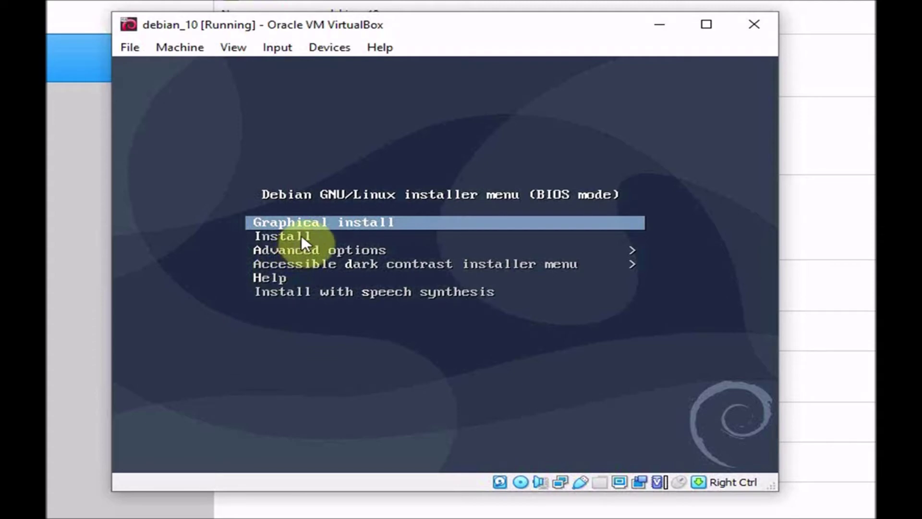
pyautogui.click(442, 249)
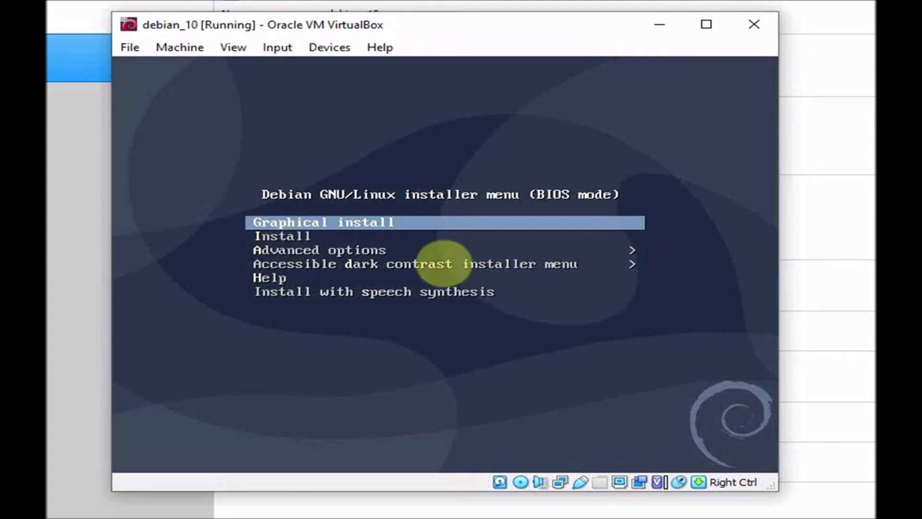
# - Launch the text-mode Install entry from the Debian installer boot menu
pyautogui.press('Down')
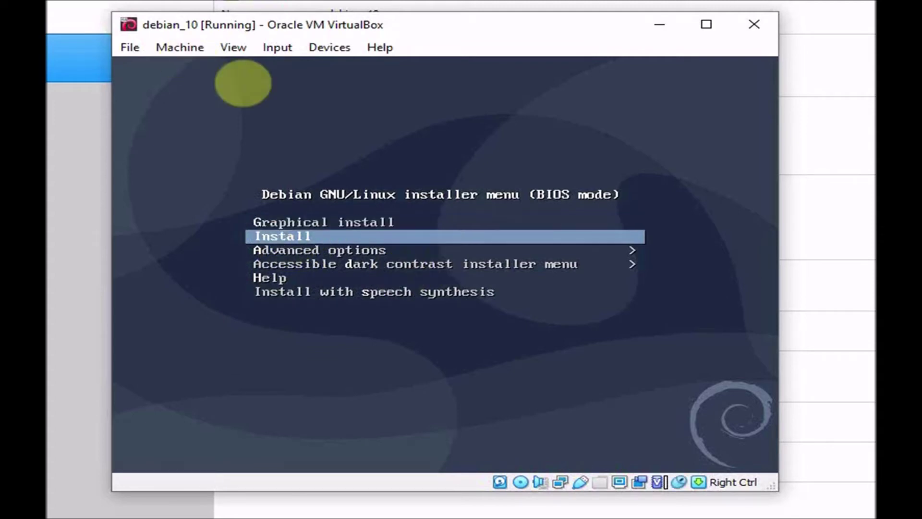
pyautogui.press('Up')
pyautogui.press('Down')
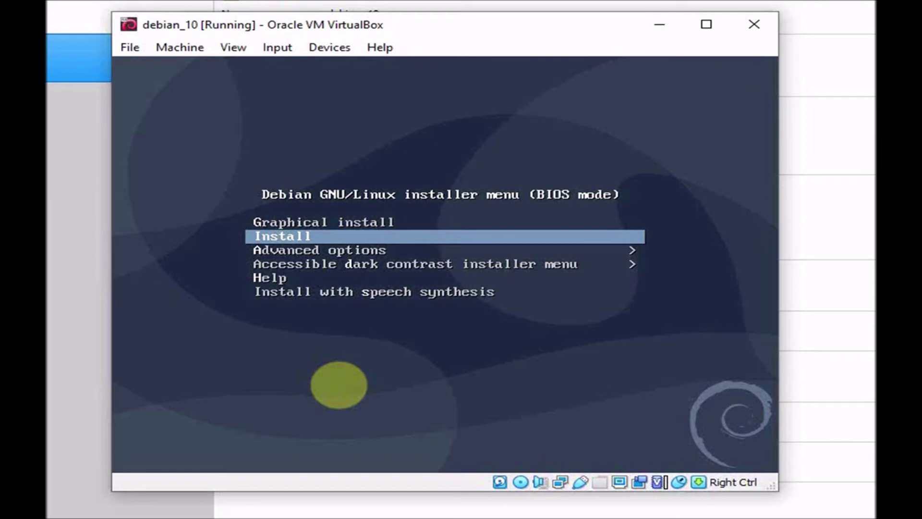
pyautogui.press('Up')
pyautogui.press('Down')
pyautogui.press('Return')
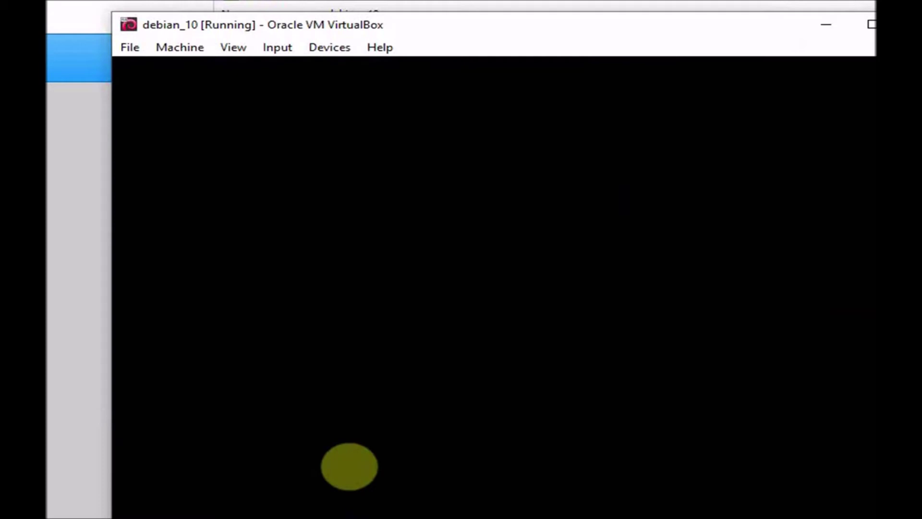
# - Accept English as the language and pick 'other' in the location shortlist
pyautogui.click(871, 25)
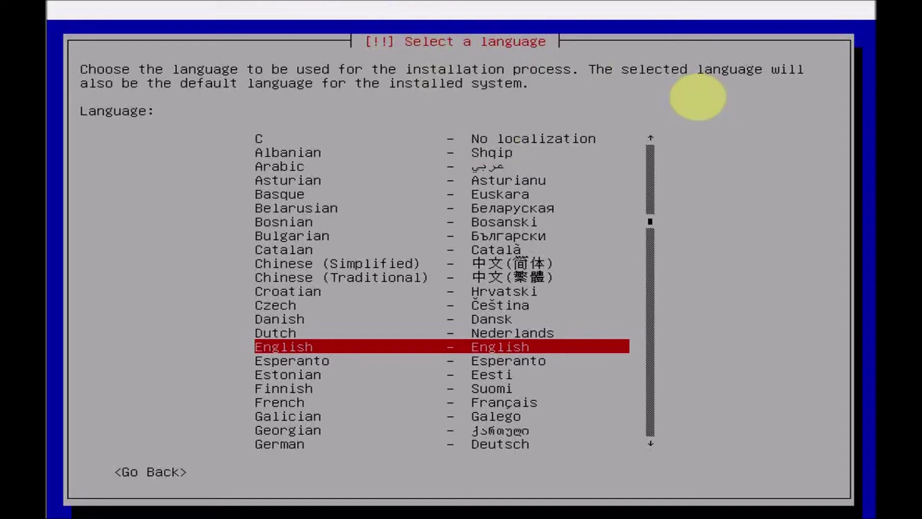
pyautogui.press('Return')
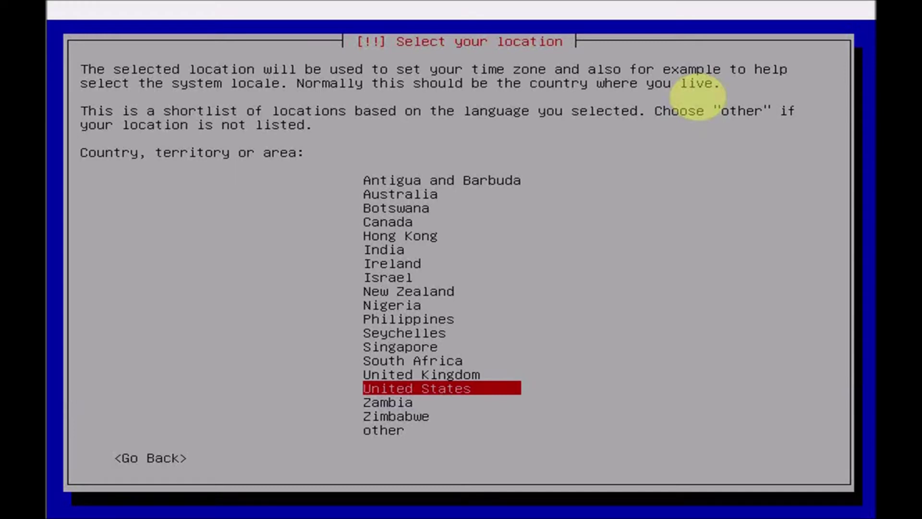
pyautogui.press('Down')
pyautogui.press('Down')
pyautogui.press('Down')
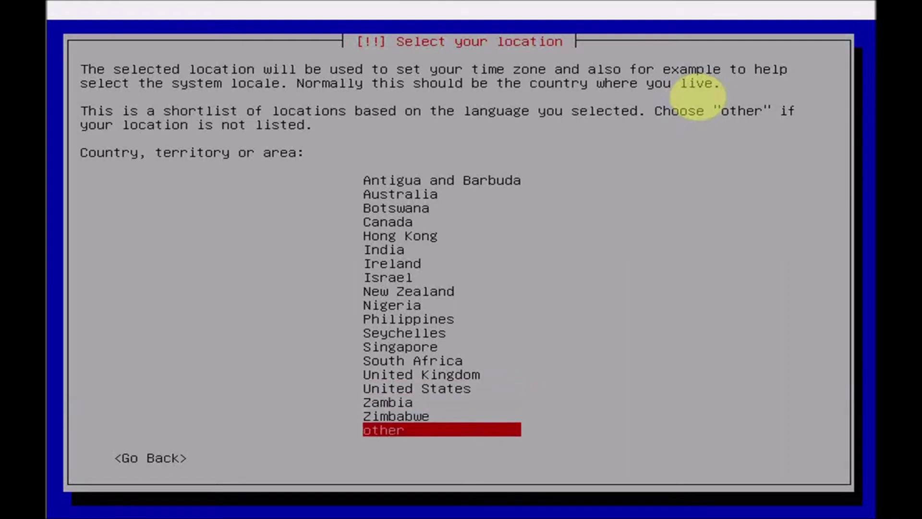
pyautogui.press('Up')
pyautogui.press('Up')
pyautogui.press('Up')
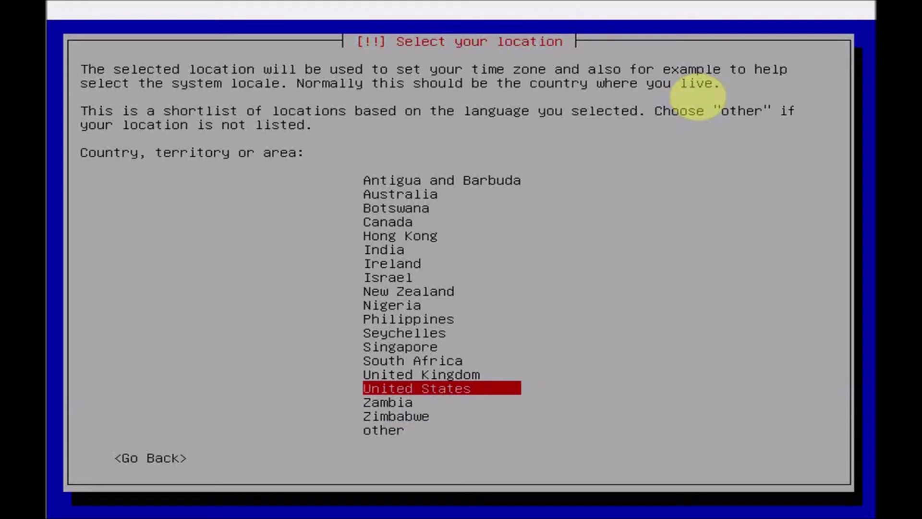
pyautogui.press('Down')
pyautogui.press('Down')
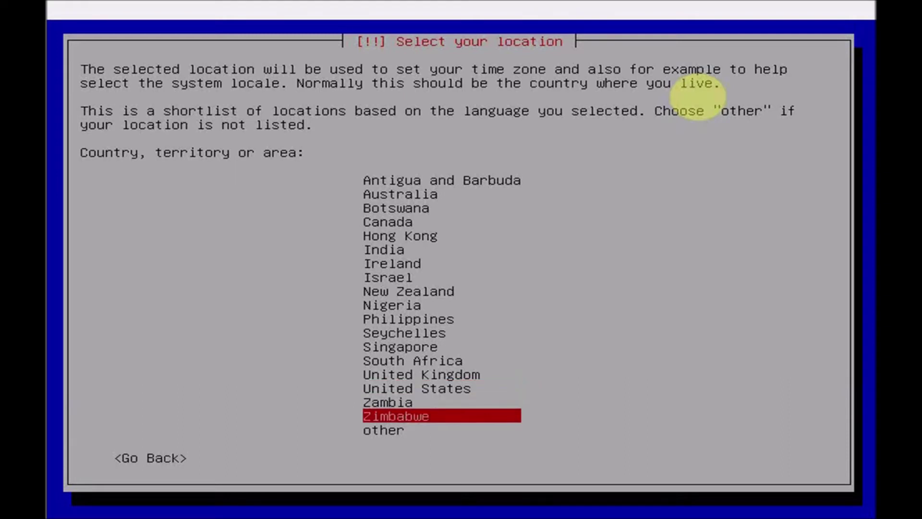
pyautogui.press('Down')
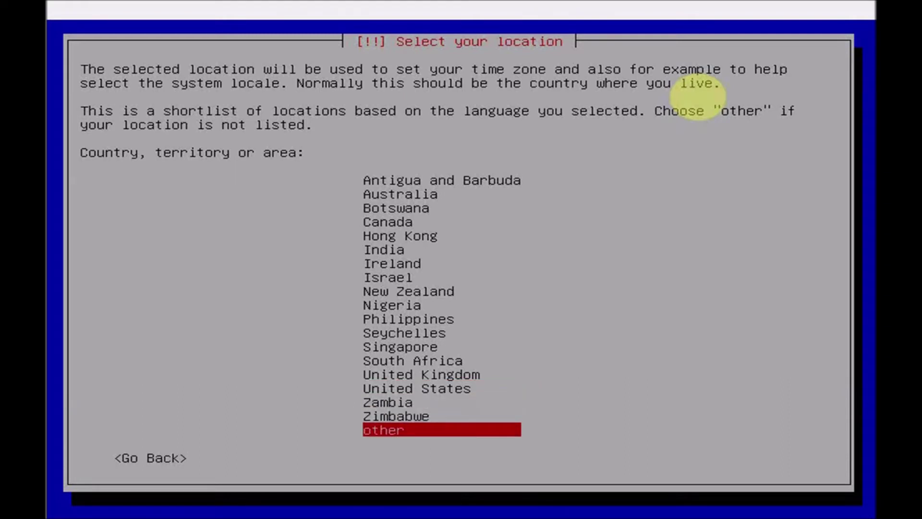
pyautogui.press('Return')
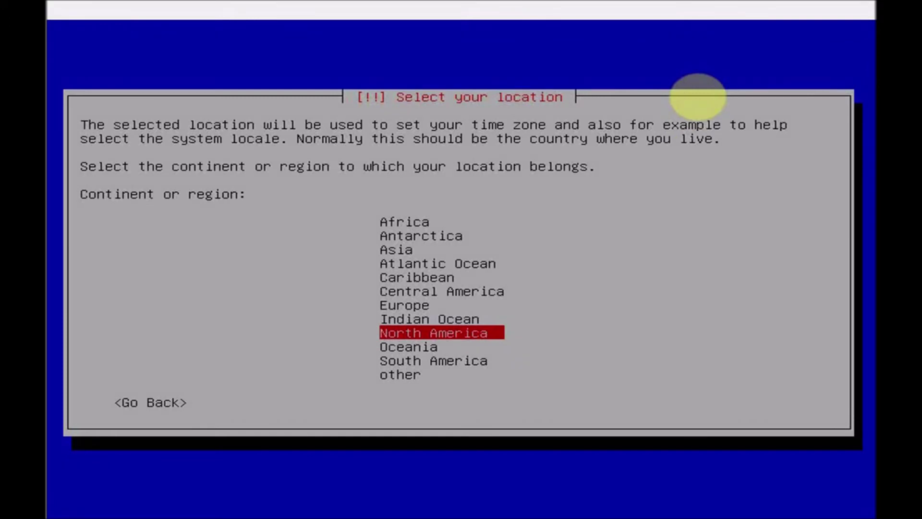
# - Set the location to Indonesia under Asia
pyautogui.press('Up')
pyautogui.press('Up')
pyautogui.press('Up')
pyautogui.press('Up')
pyautogui.press('Up')
pyautogui.press('Up')
pyautogui.press('Return')
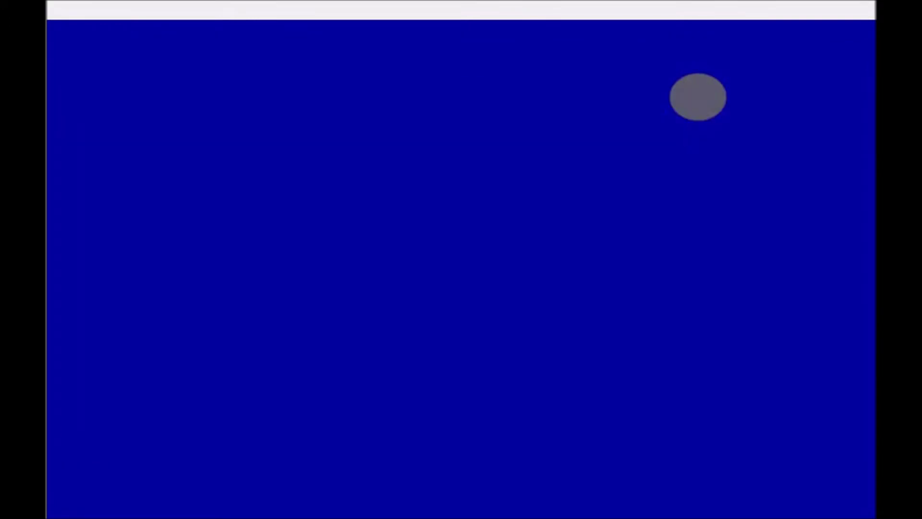
pyautogui.press('Down')
pyautogui.press('Down')
pyautogui.press('Down')
pyautogui.press('Down')
pyautogui.press('Down')
pyautogui.press('Down')
pyautogui.press('Down')
pyautogui.press('Down')
pyautogui.press('Down')
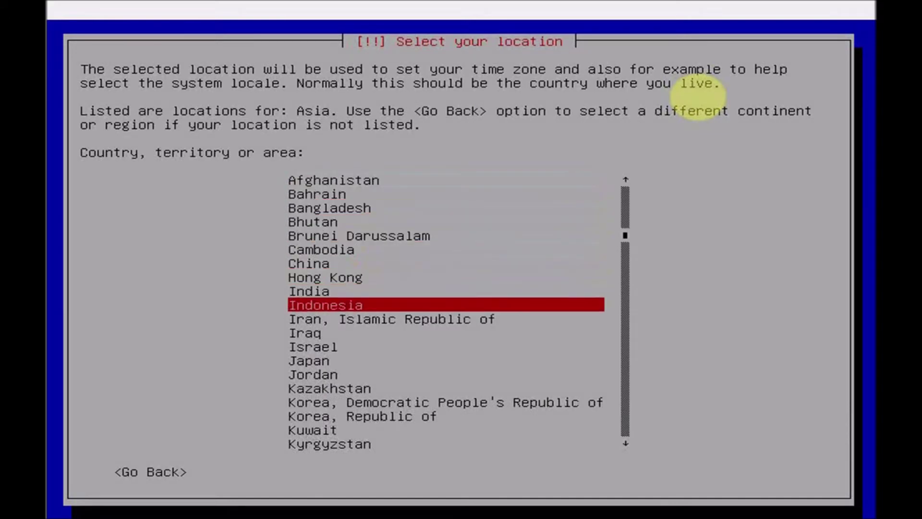
pyautogui.press('Return')
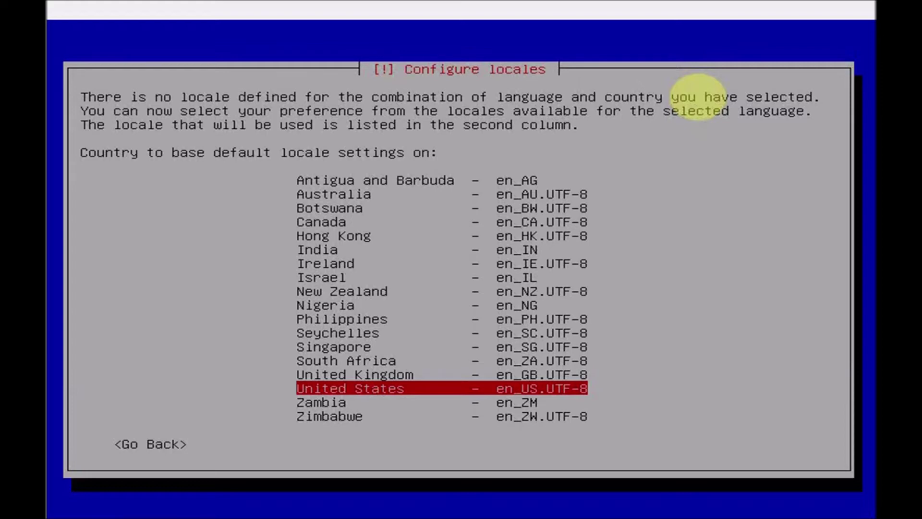
# - Choose United States (en_US.UTF-8) as the locale
pyautogui.press('Down')
pyautogui.press('Down')
pyautogui.press('Up')
pyautogui.press('Up')
pyautogui.press('Up')
pyautogui.press('Up')
pyautogui.press('Up')
pyautogui.press('Up')
pyautogui.press('Down')
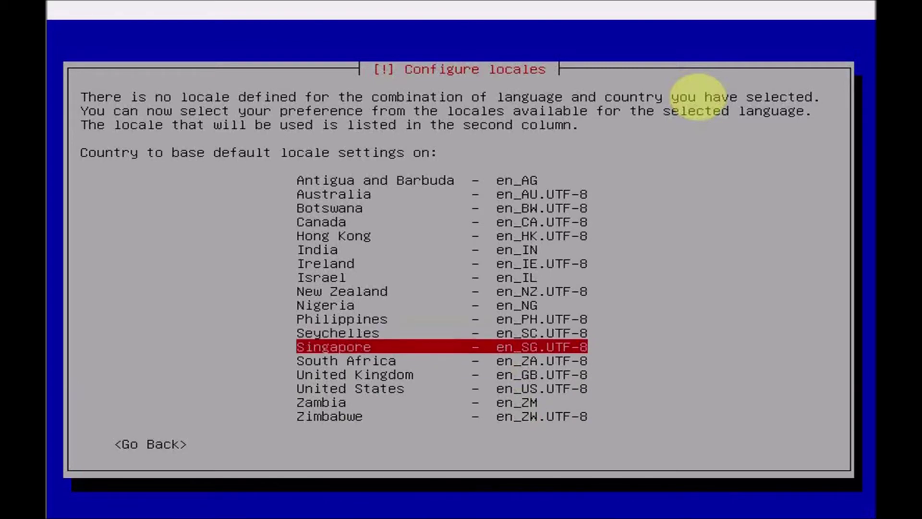
pyautogui.press('Down')
pyautogui.press('Down')
pyautogui.press('Down')
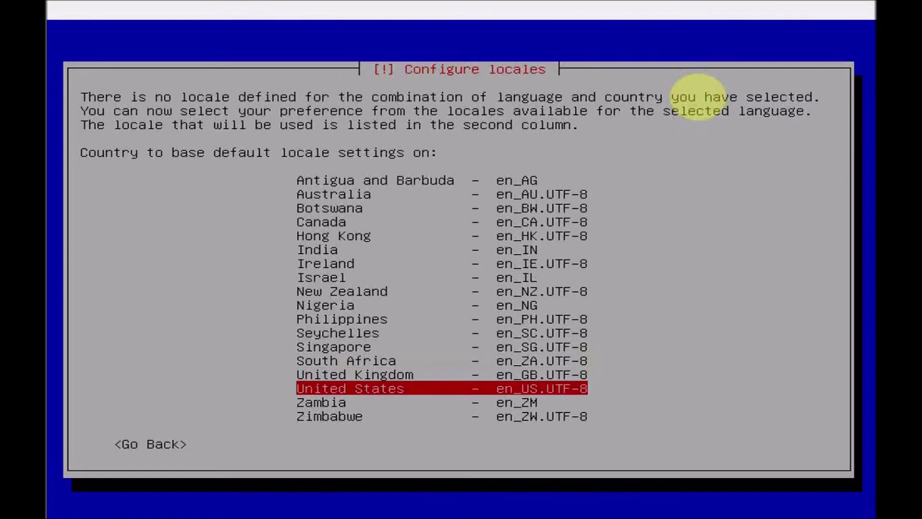
pyautogui.press('Return')
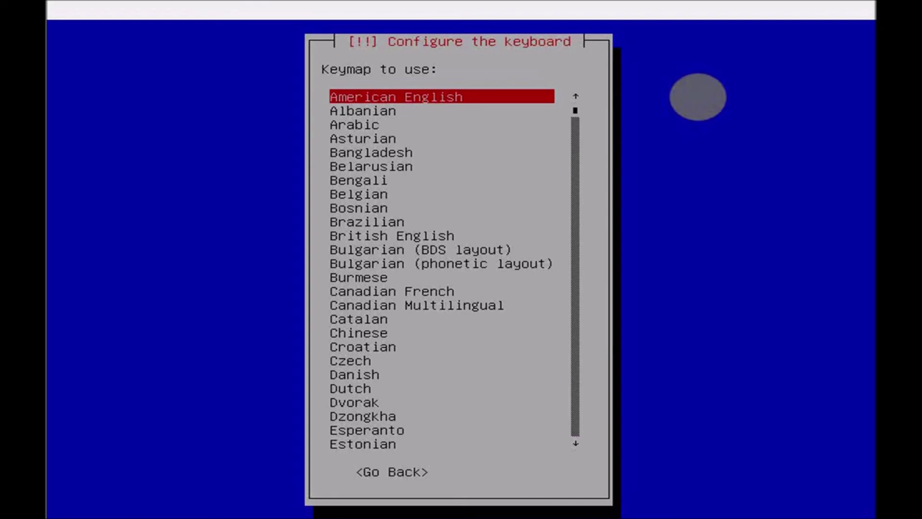
# - Accept American English as the keyboard keymap
pyautogui.press('Return')
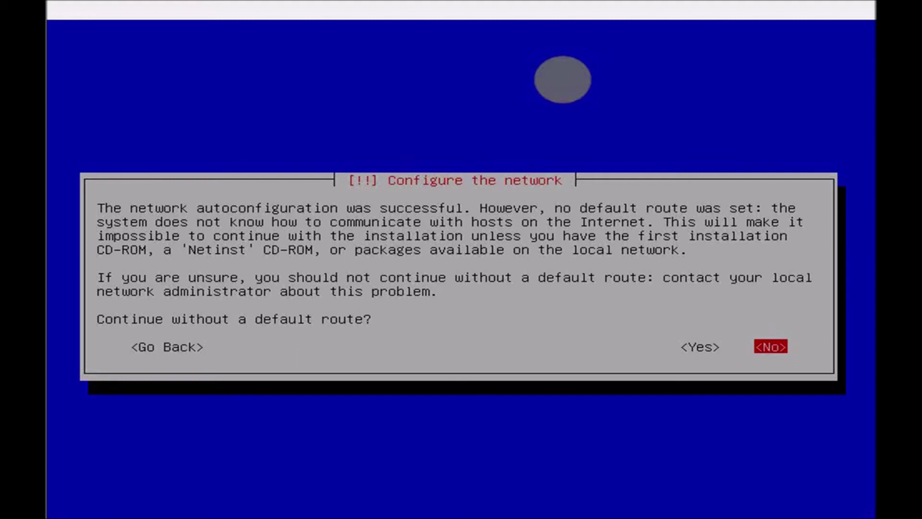
# - Answer Yes to continue the installation without a default route
pyautogui.press('Left')
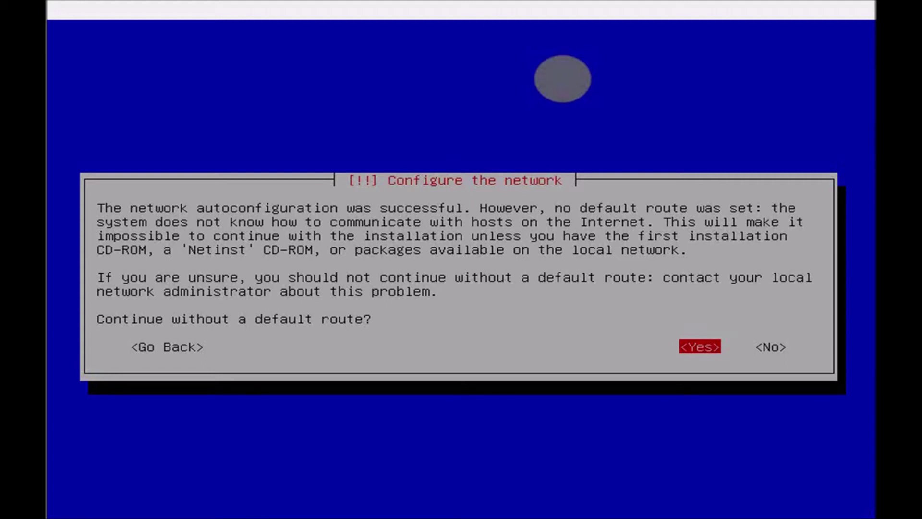
pyautogui.press('Right')
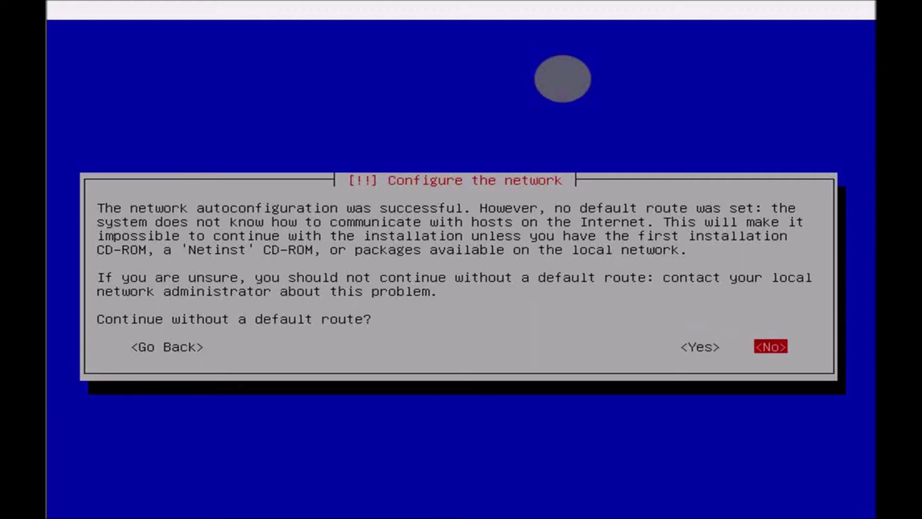
pyautogui.press('Left')
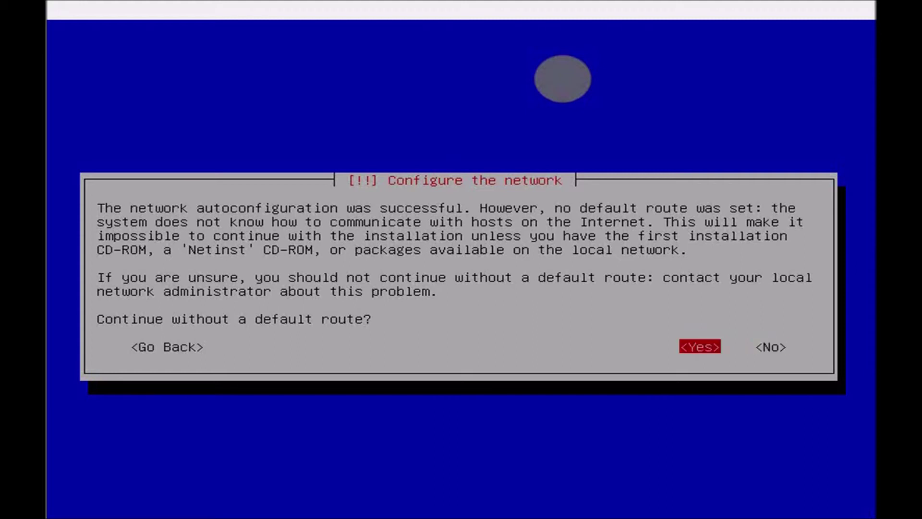
pyautogui.press('Return')
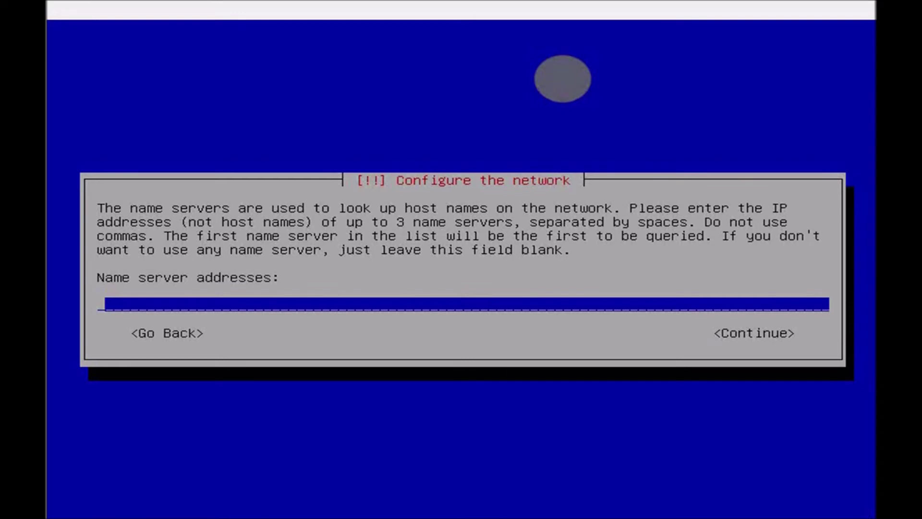
# - Enter serverdebian as the name server address and continue
pyautogui.write('ddddddd')
pyautogui.press('BackSpace')
pyautogui.press('BackSpace')
pyautogui.press('BackSpace')
pyautogui.press('BackSpace')
pyautogui.press('BackSpace')
pyautogui.press('BackSpace')
pyautogui.write('ebian')
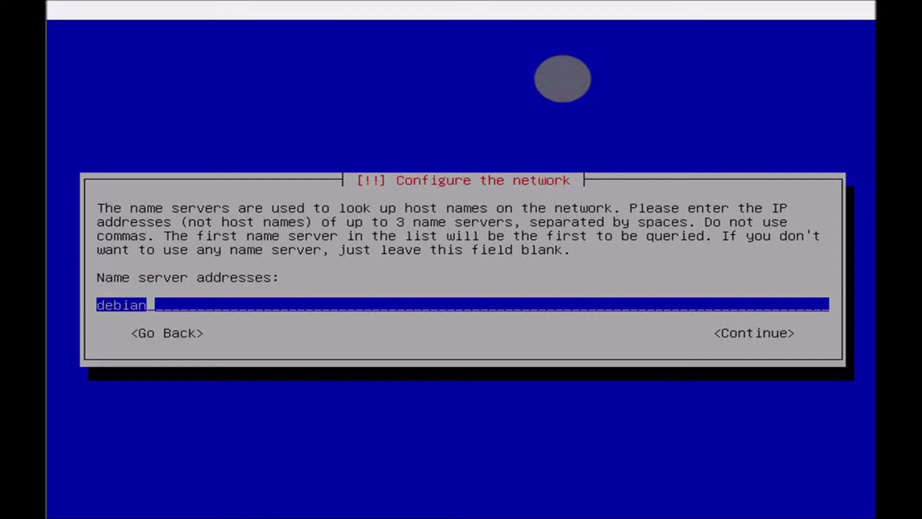
pyautogui.press('BackSpace')
pyautogui.press('BackSpace')
pyautogui.press('BackSpace')
pyautogui.press('BackSpace')
pyautogui.press('BackSpace')
pyautogui.press('BackSpace')
pyautogui.write('serverdebian')
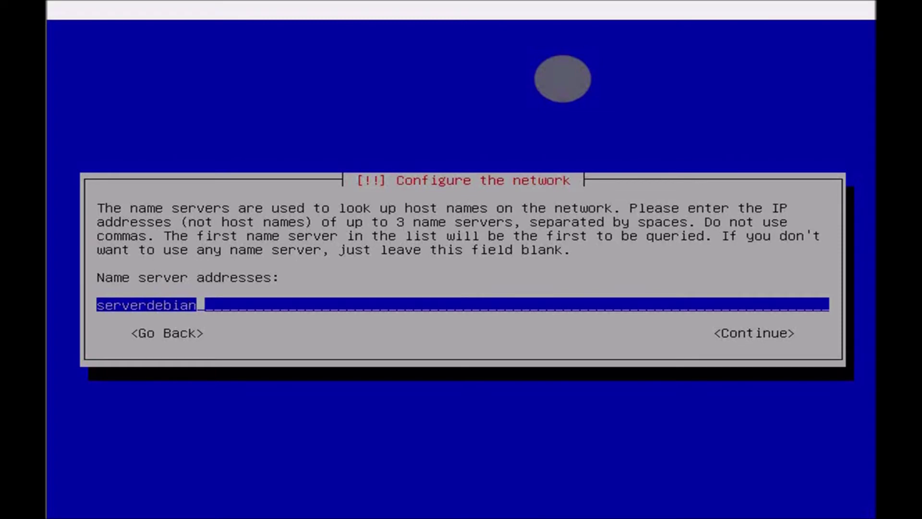
pyautogui.press('Tab')
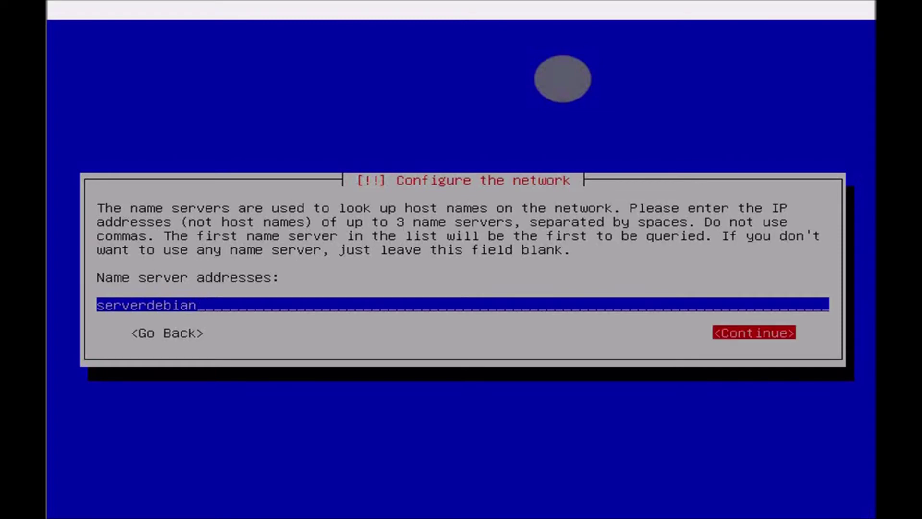
pyautogui.press('Return')
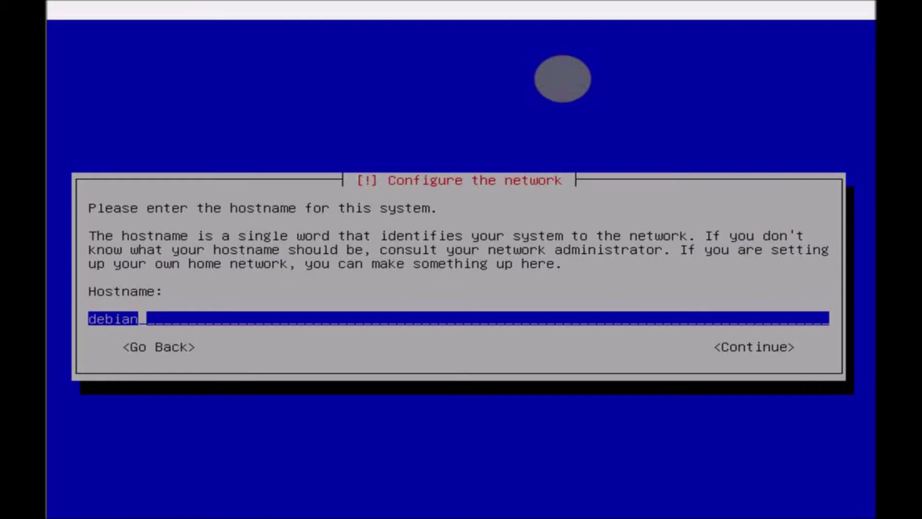
# - Replace the default hostname debian with serverdebian and continue
pyautogui.press('BackSpace')
pyautogui.press('BackSpace')
pyautogui.press('BackSpace')
pyautogui.press('BackSpace')
pyautogui.press('BackSpace')
pyautogui.press('BackSpace')
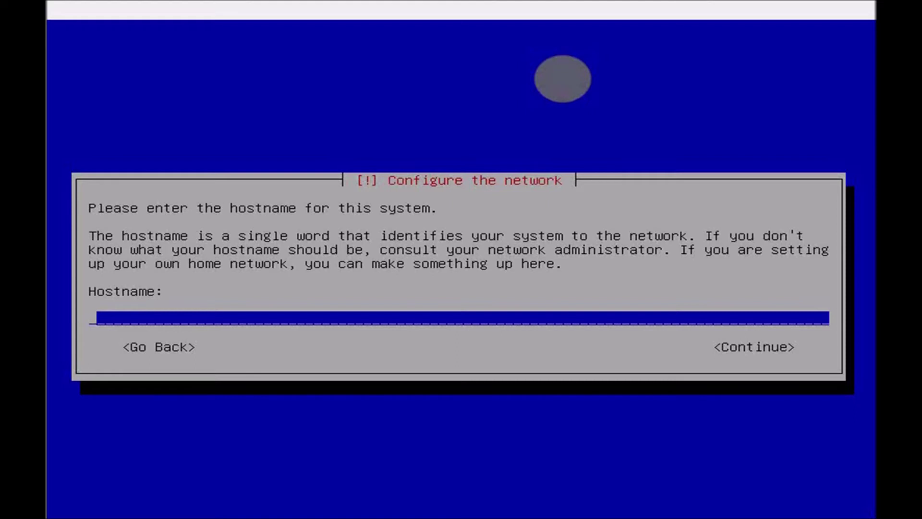
pyautogui.write('server')
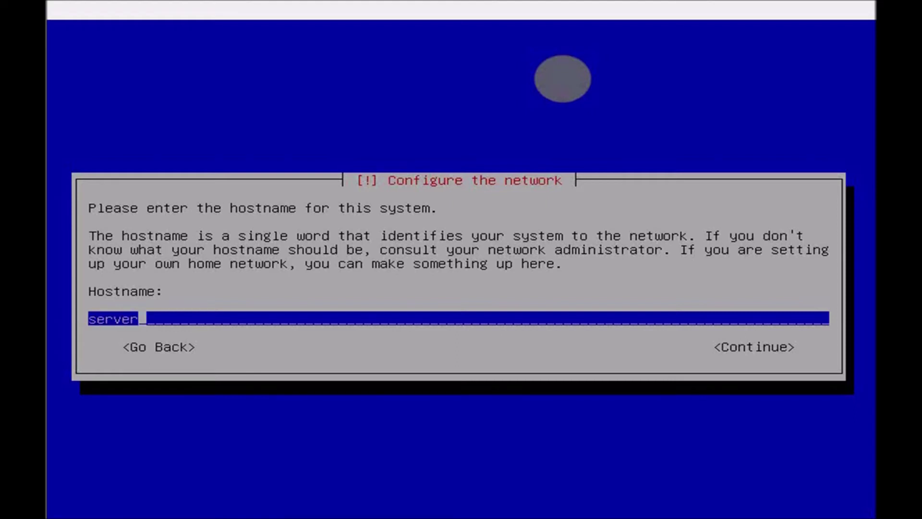
pyautogui.write('debian')
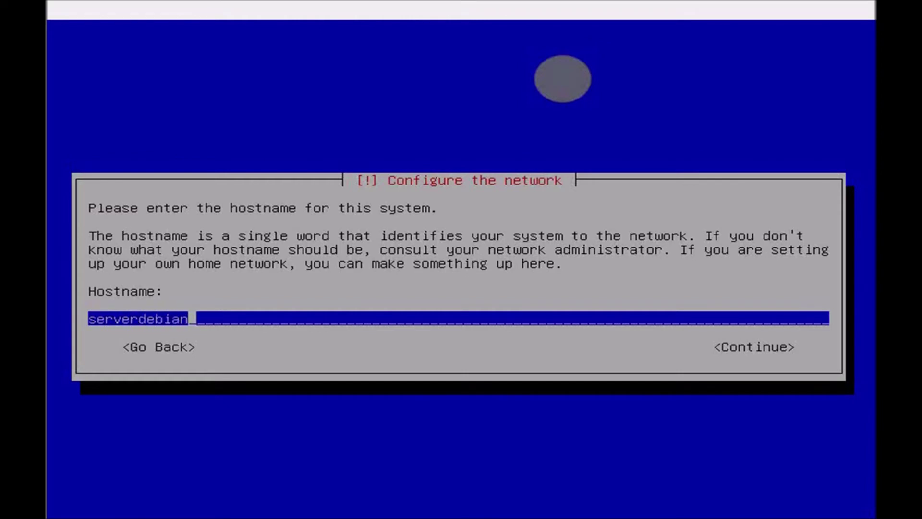
pyautogui.press('Tab')
pyautogui.press('Return')
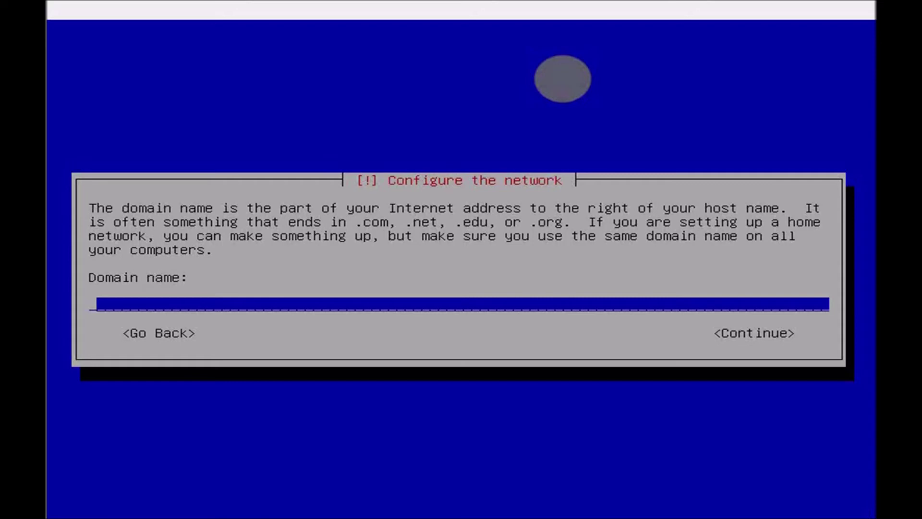
# - Replace the domain name with tkj.com and continue to the root password screen
pyautogui.write('boed')
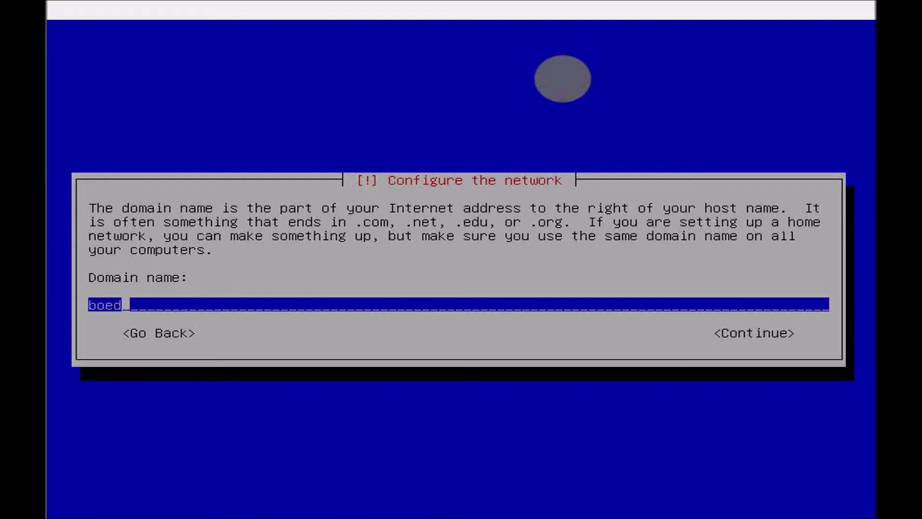
pyautogui.write('ymarel.com')
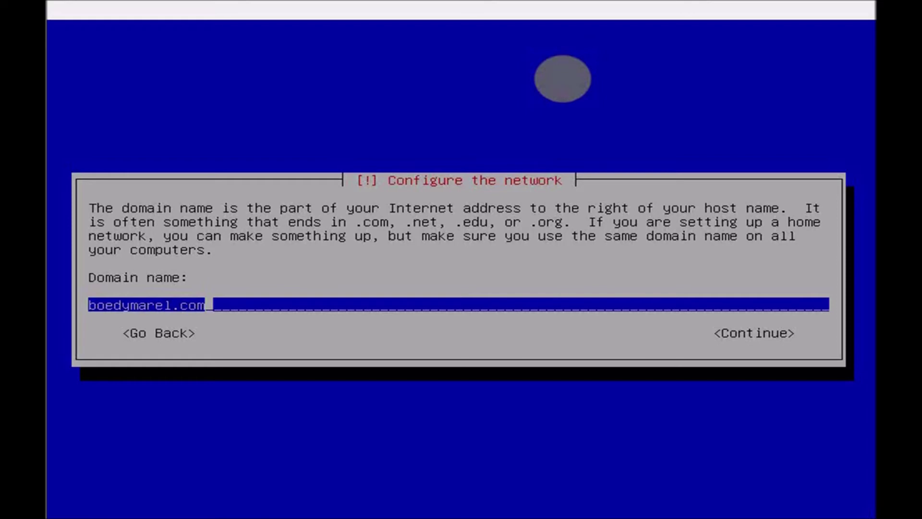
pyautogui.press('BackSpace')
pyautogui.press('BackSpace')
pyautogui.press('BackSpace')
pyautogui.press('BackSpace')
pyautogui.press('BackSpace')
pyautogui.press('BackSpace')
pyautogui.press('BackSpace')
pyautogui.press('BackSpace')
pyautogui.press('BackSpace')
pyautogui.press('BackSpace')
pyautogui.press('BackSpace')
pyautogui.press('BackSpace')
pyautogui.press('BackSpace')
pyautogui.press('BackSpace')
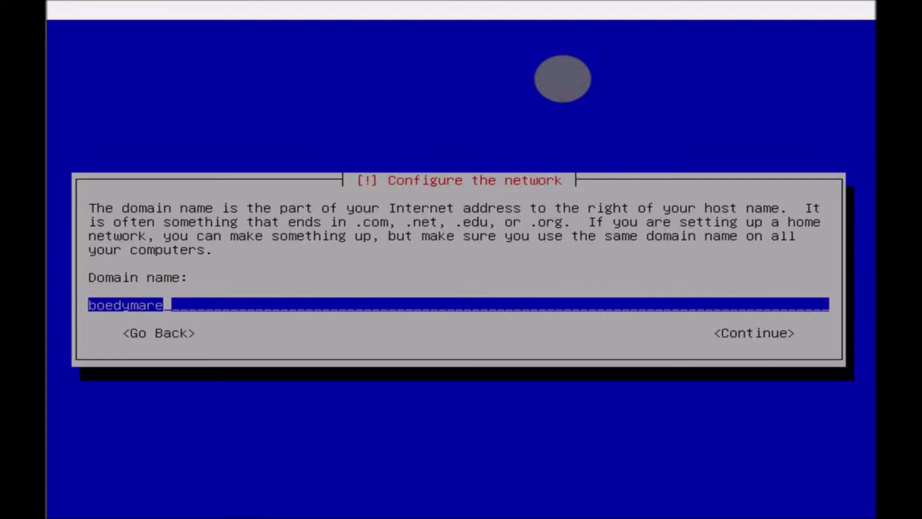
pyautogui.write('tkj.com')
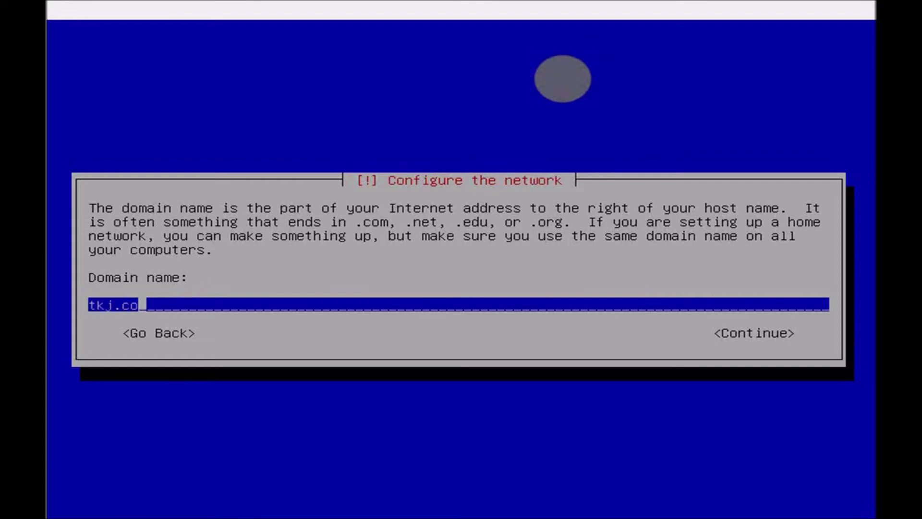
pyautogui.press('Tab')
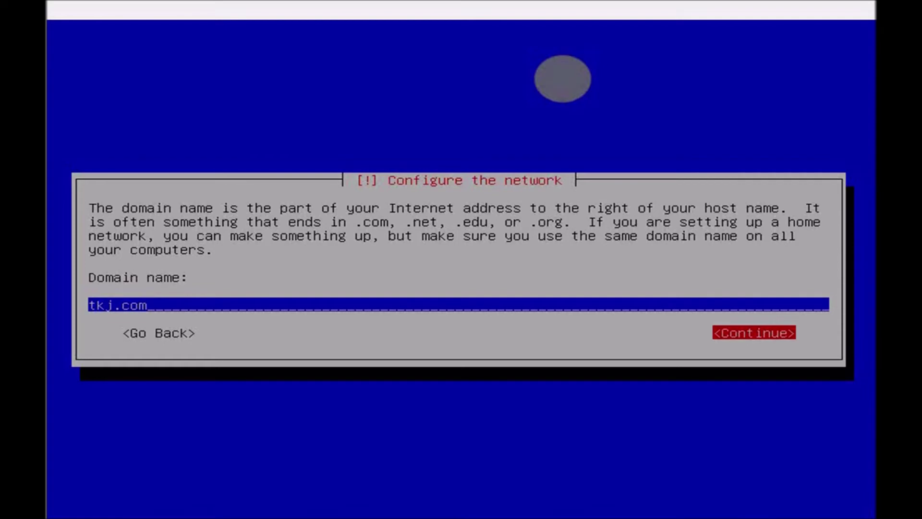
pyautogui.press('Return')
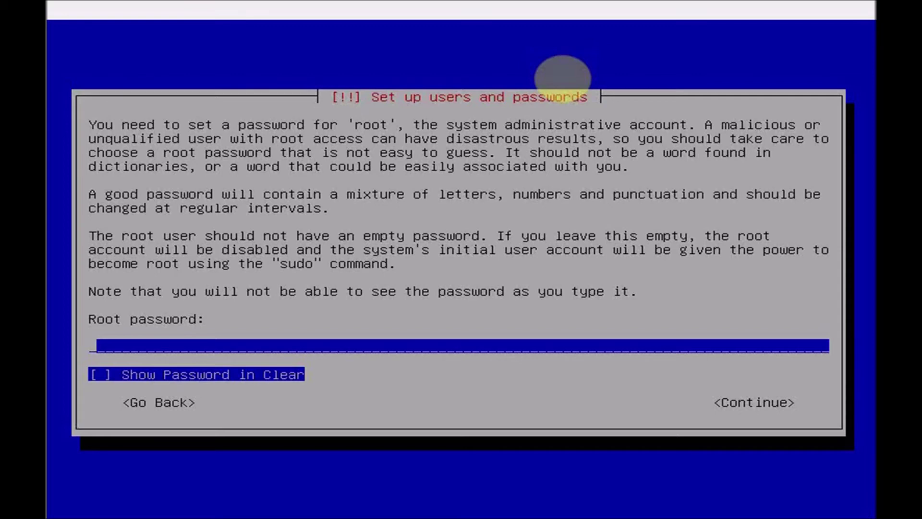
# - Enter the root password and re-enter it to verify
pyautogui.write('***')
pyautogui.press('Tab')
pyautogui.press('Tab')
pyautogui.press('Return')
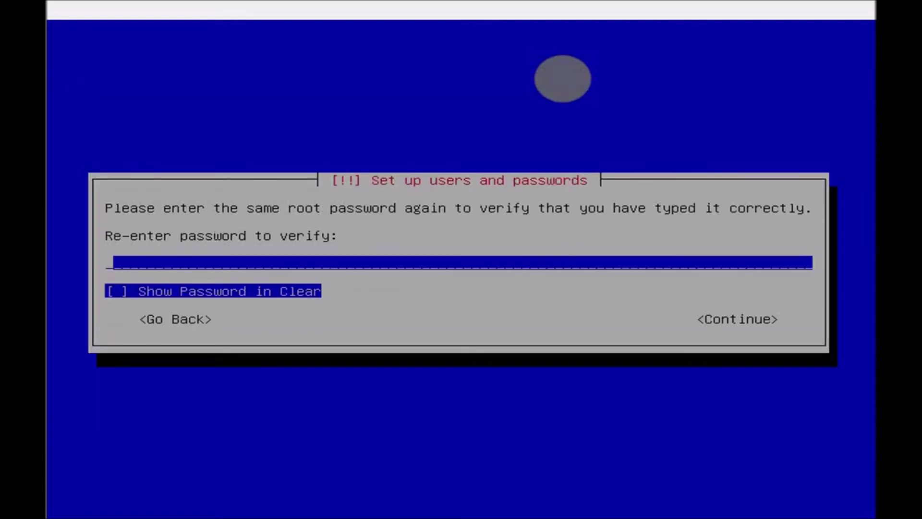
pyautogui.write('***')
pyautogui.press('Tab')
pyautogui.press('Tab')
pyautogui.press('Return')
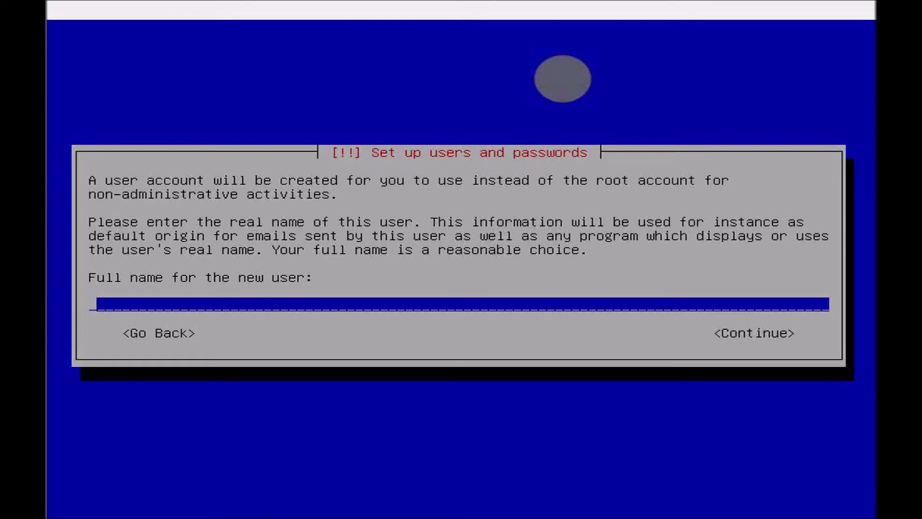
# - Enter the new user's full name, correcting typos, and accept the suggested username
pyautogui.write('budiaarto')
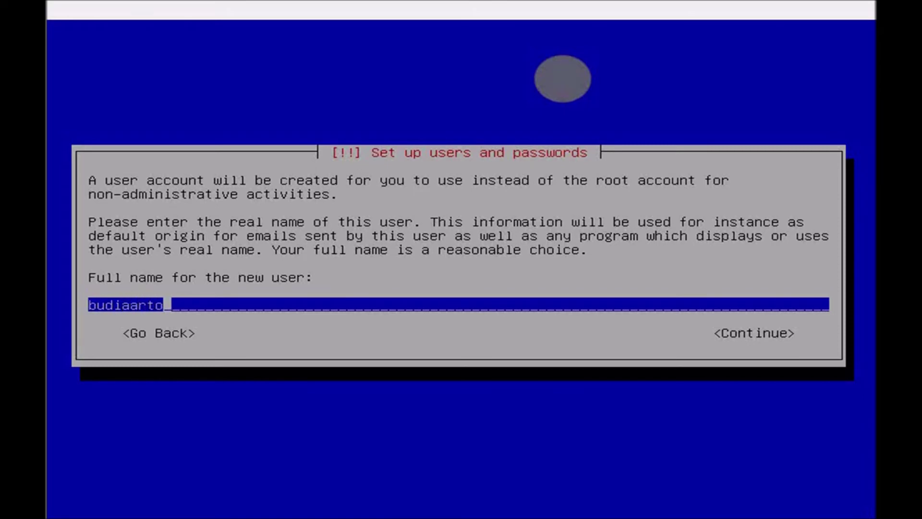
pyautogui.press('BackSpace')
pyautogui.press('BackSpace')
pyautogui.press('BackSpace')
pyautogui.press('BackSpace')
pyautogui.write('rto')
pyautogui.press('Tab')
pyautogui.press('Return')
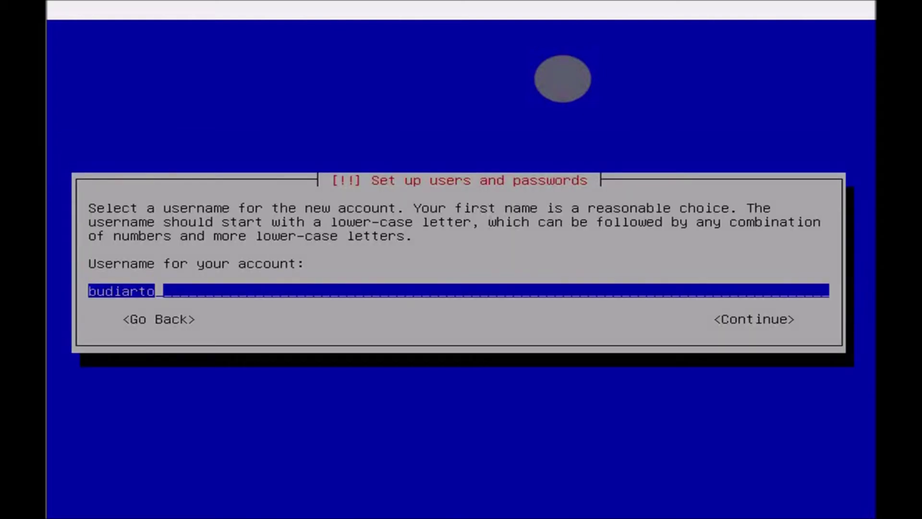
pyautogui.press('Tab')
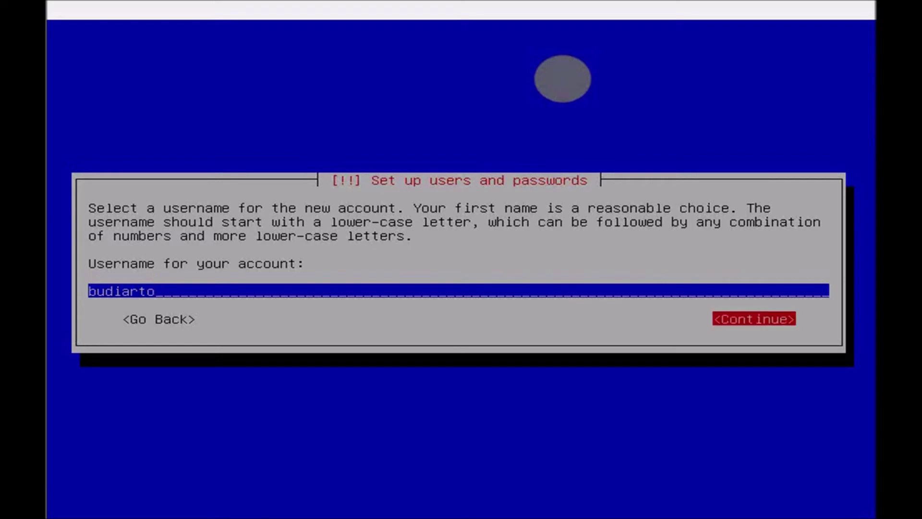
pyautogui.press('Return')
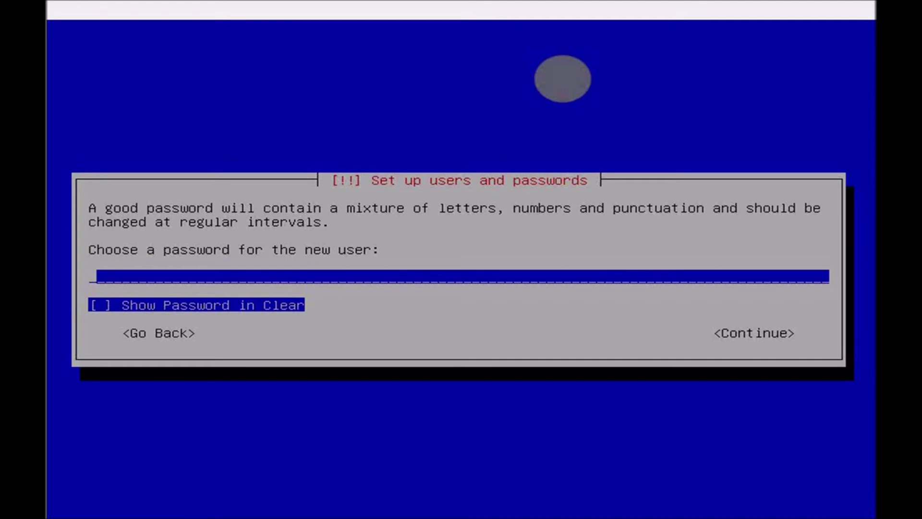
# - Enter the new user's password and re-enter it to verify
pyautogui.write('*****')
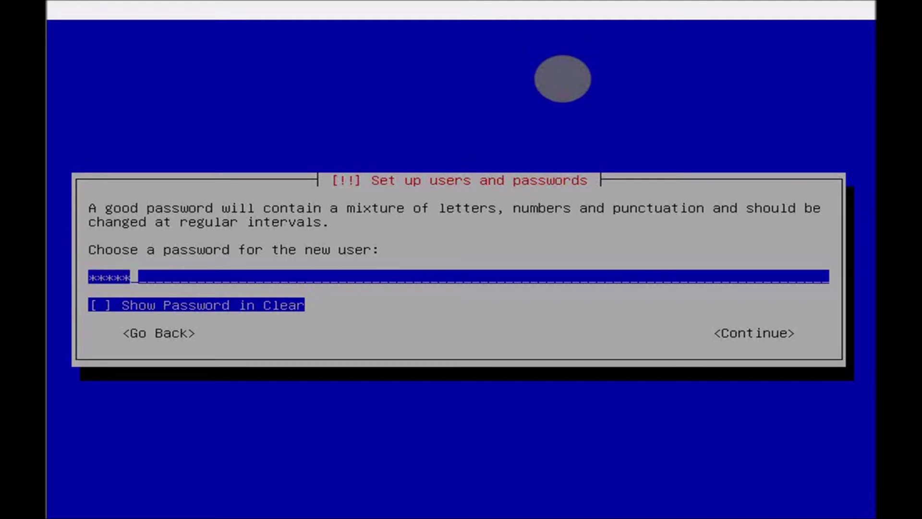
pyautogui.press('Tab')
pyautogui.press('Tab')
pyautogui.press('Return')
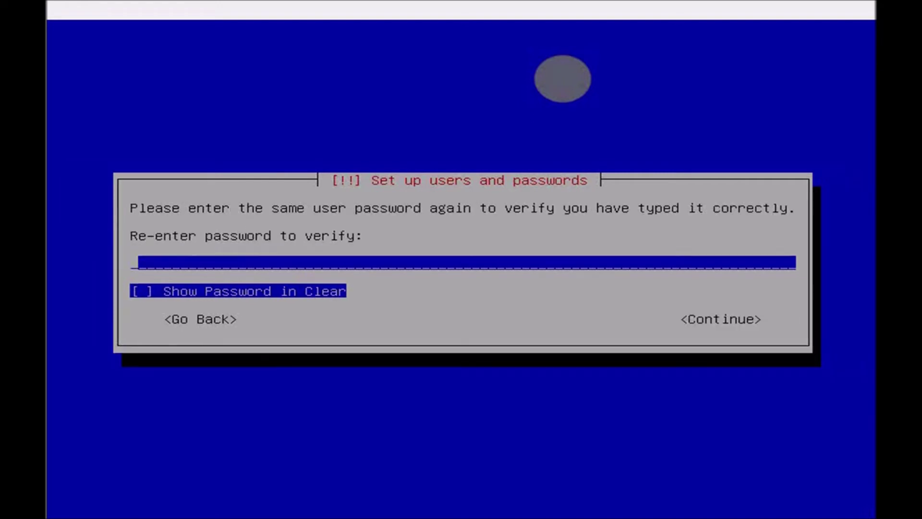
pyautogui.write('*****')
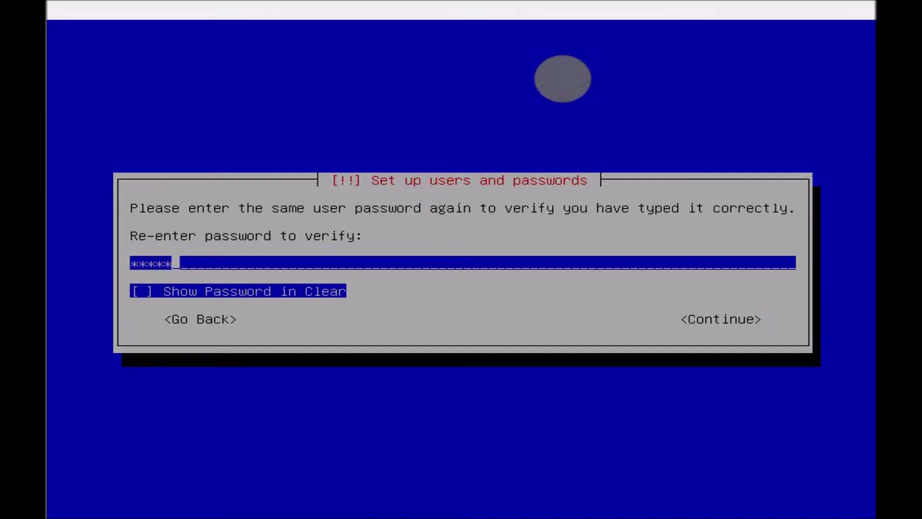
pyautogui.press('Tab')
pyautogui.press('Tab')
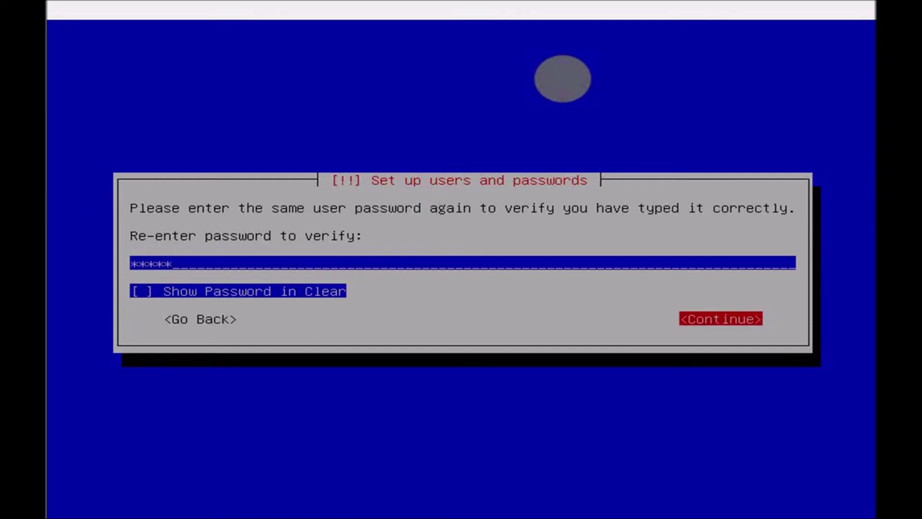
pyautogui.press('Return')
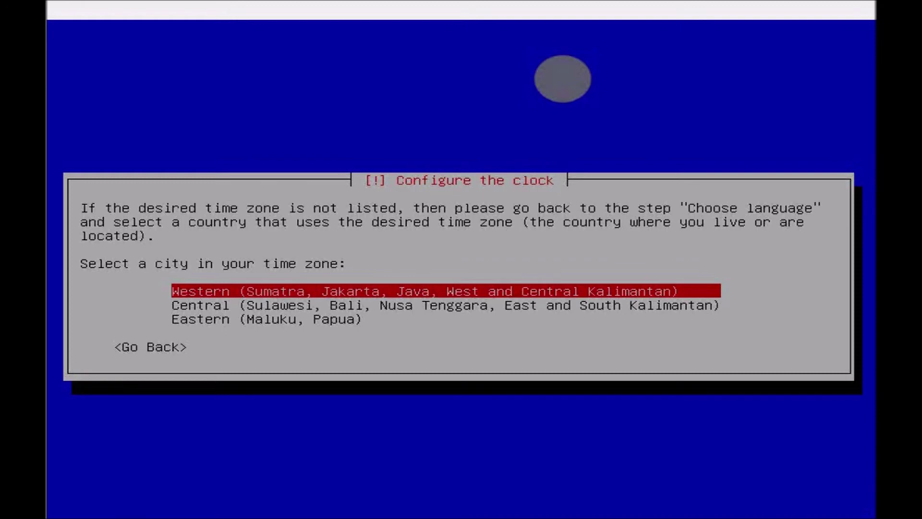
# - Select the Western (Sumatra, Jakarta, Java) time zone for the clock
pyautogui.press('Return')
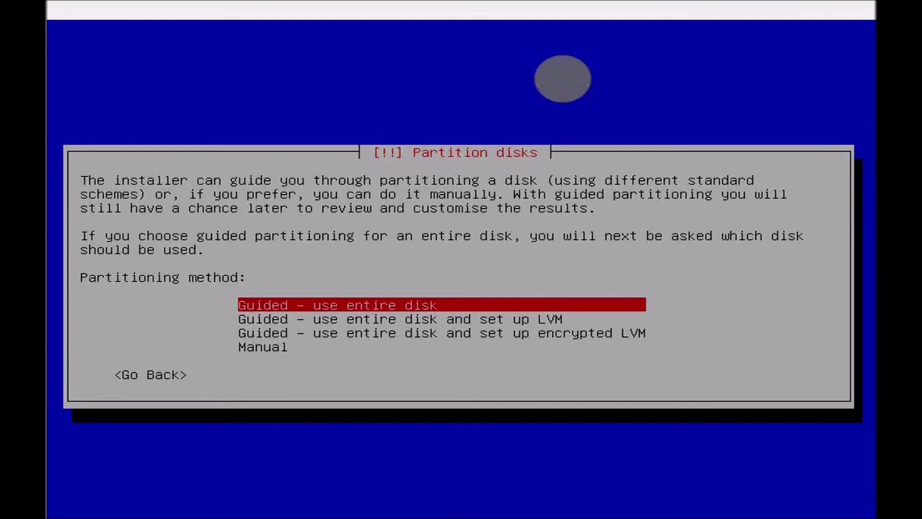
# - Choose Manual partitioning and select the 21.6 GB SCSI1 (sda) VBOX HARDDISK
pyautogui.press('Down')
pyautogui.press('Down')
pyautogui.press('Down')
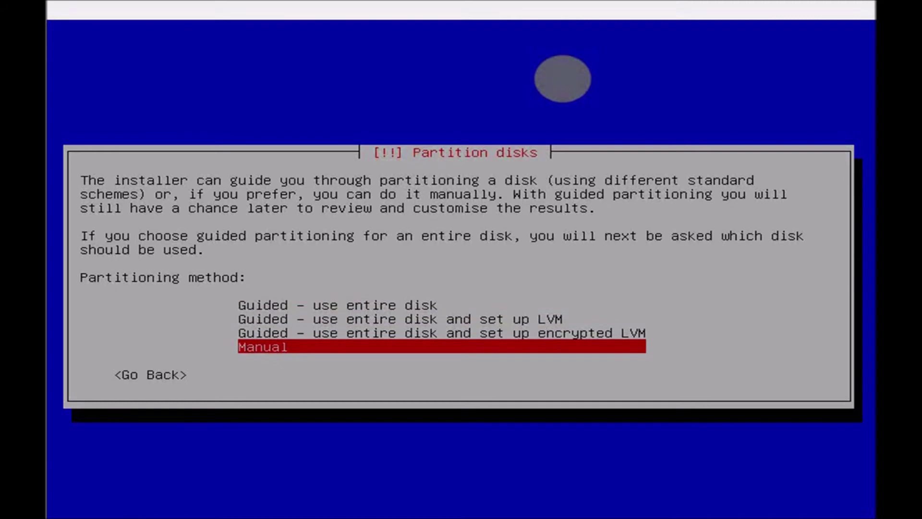
pyautogui.press('Return')
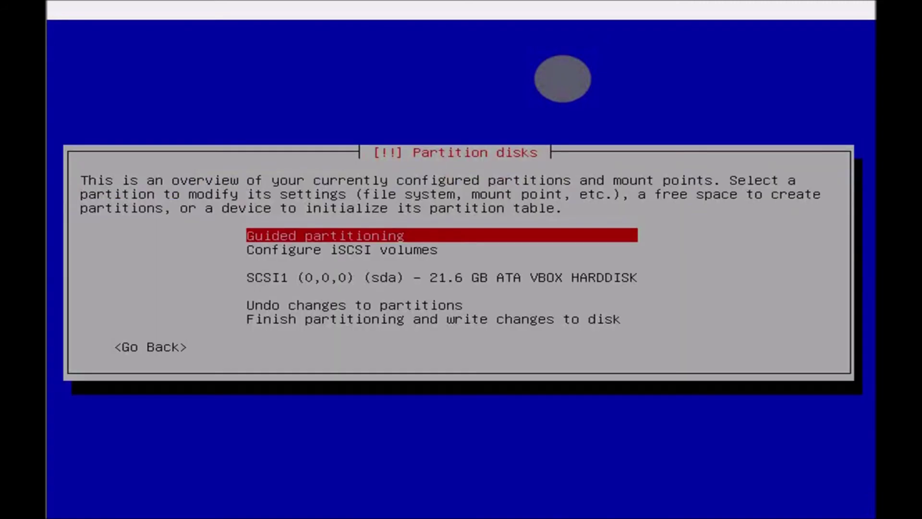
pyautogui.press('Down')
pyautogui.press('Down')
pyautogui.press('Down')
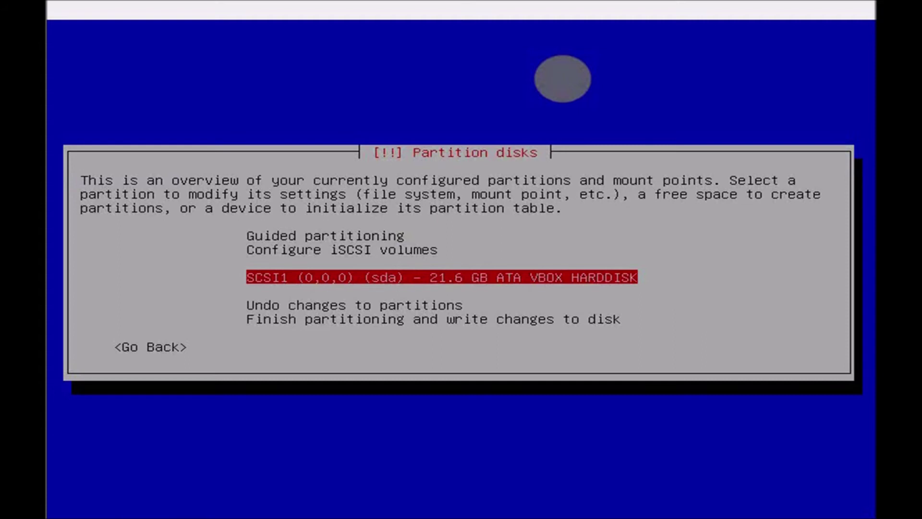
pyautogui.press('Return')
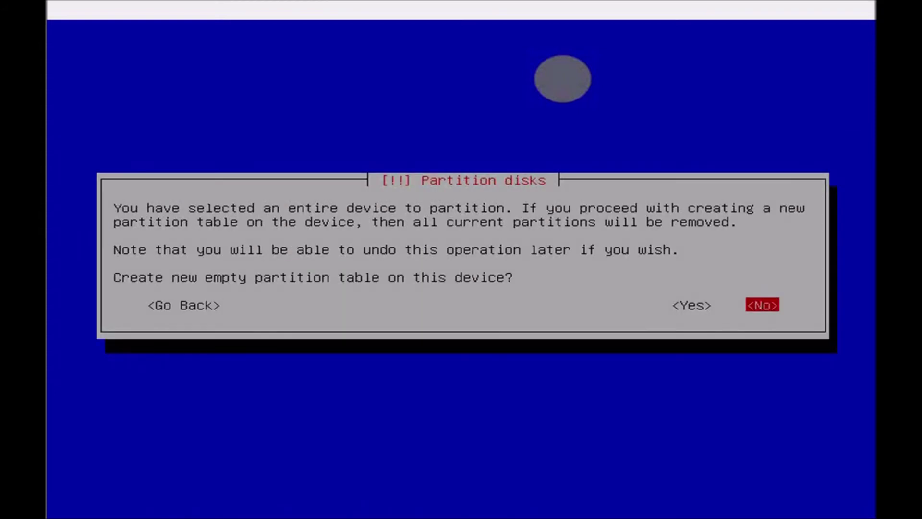
# - Create an empty partition table and start a new partition in the 21.6 GB free space
pyautogui.press('Left')
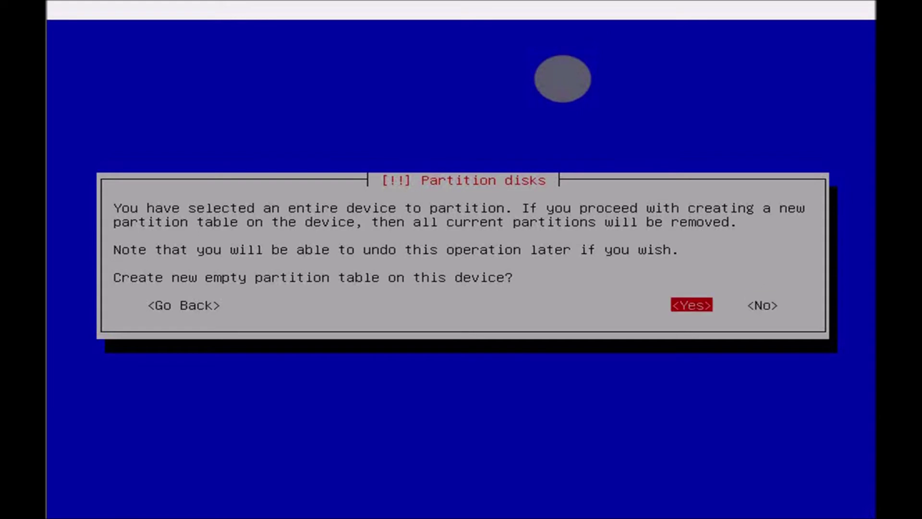
pyautogui.press('Return')
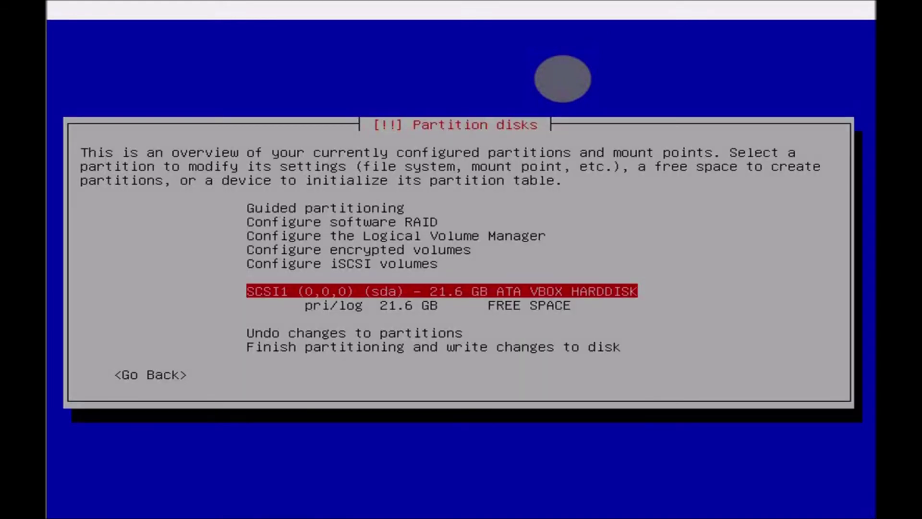
pyautogui.press('Down')
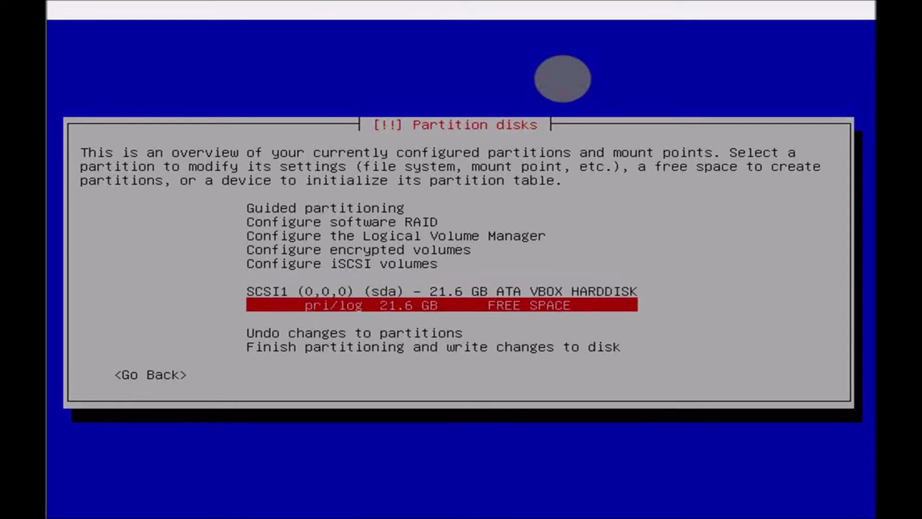
pyautogui.press('Return')
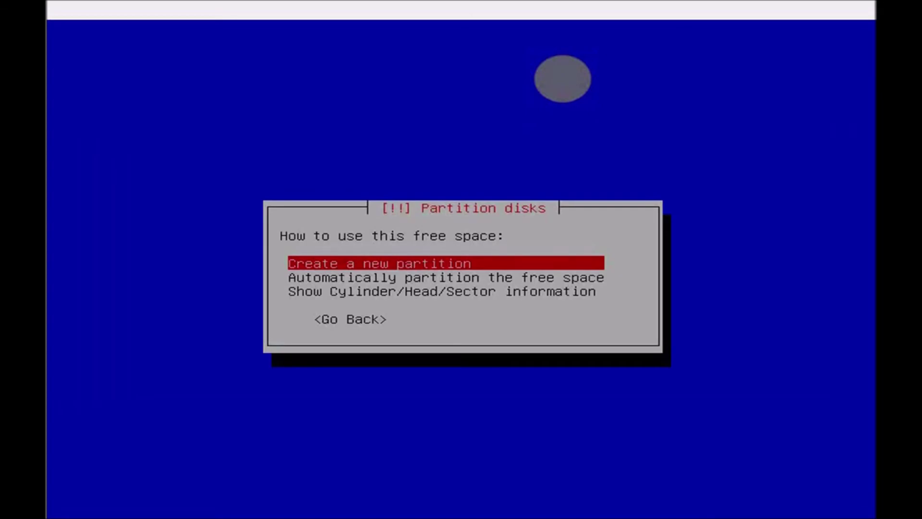
pyautogui.press('Return')
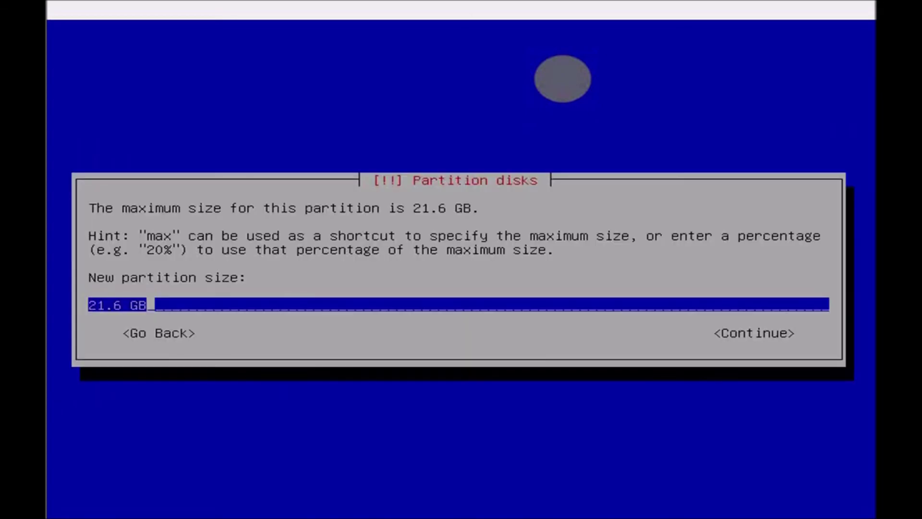
# - Make the new partition 4 GB, primary, placed at the beginning of the disk
pyautogui.press('Left')
pyautogui.press('Left')
pyautogui.press('Left')
pyautogui.press('BackSpace')
pyautogui.press('BackSpace')
pyautogui.press('BackSpace')
pyautogui.press('BackSpace')
pyautogui.write('4')
pyautogui.press('Tab')
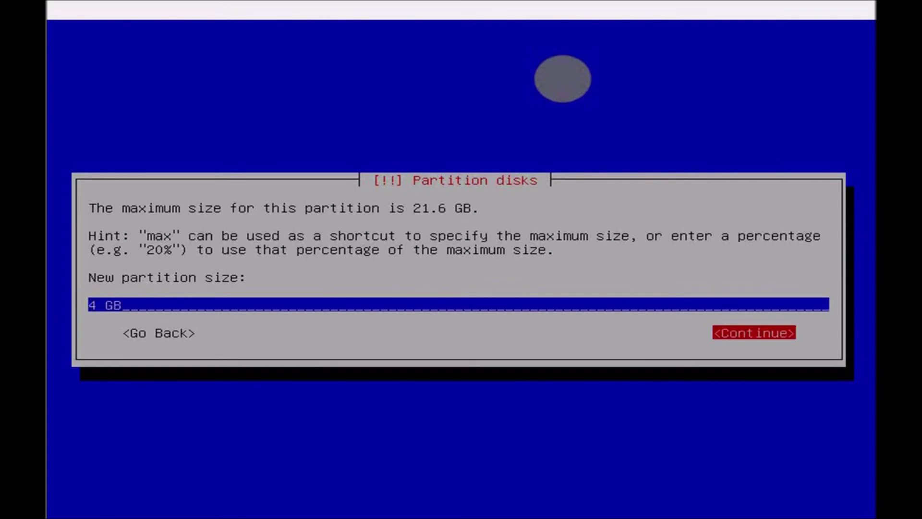
pyautogui.press('Return')
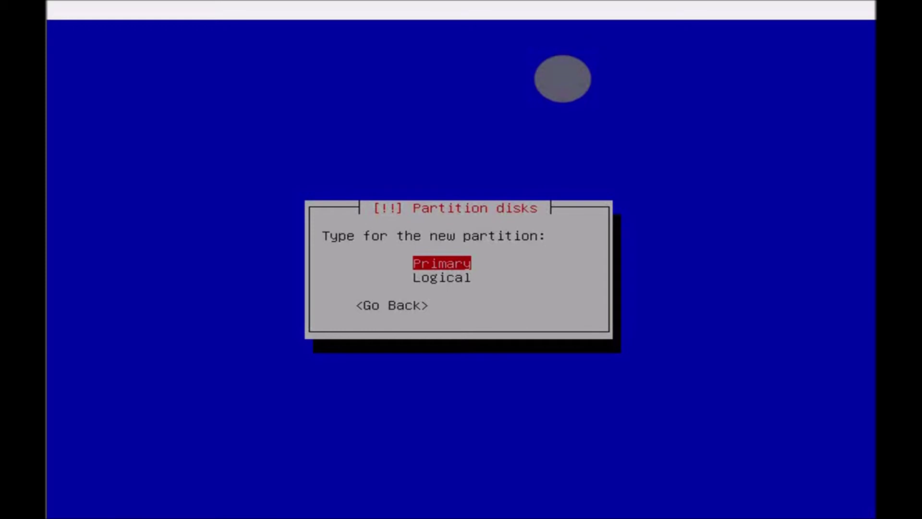
pyautogui.press('Tab')
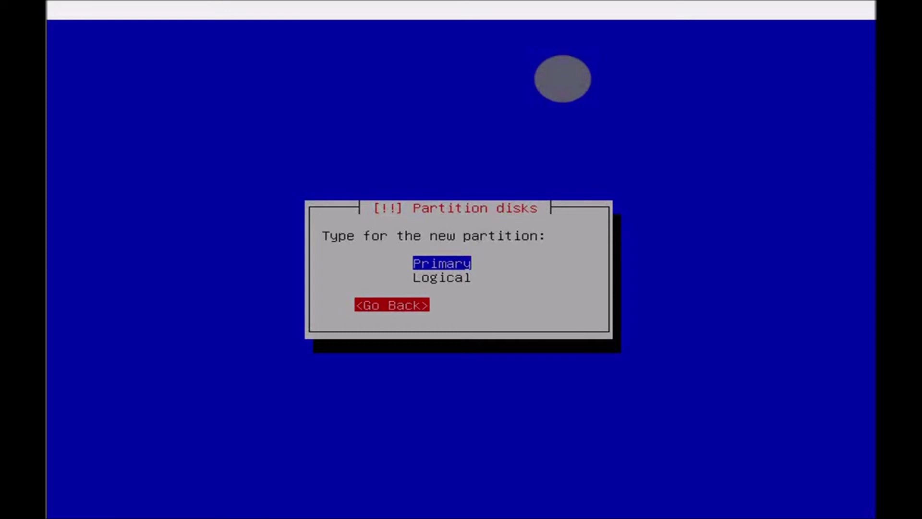
pyautogui.press('Tab')
pyautogui.press('Return')
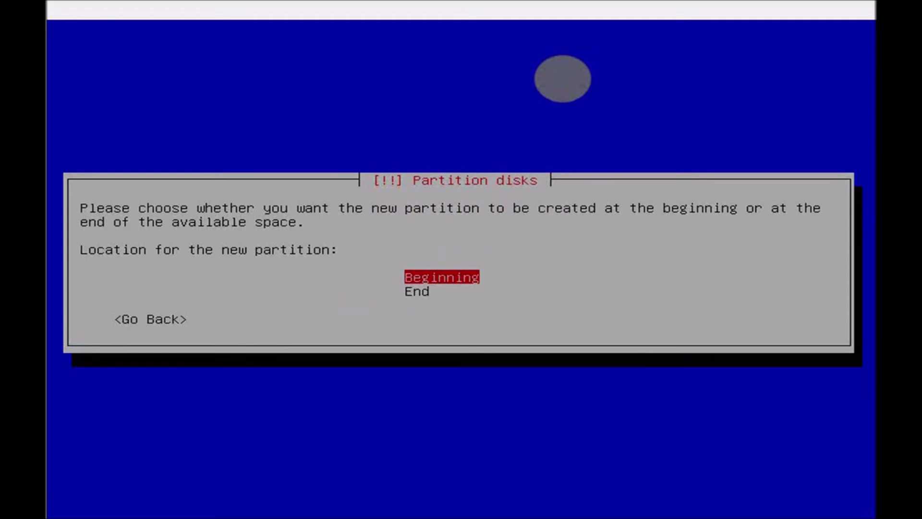
pyautogui.press('Return')
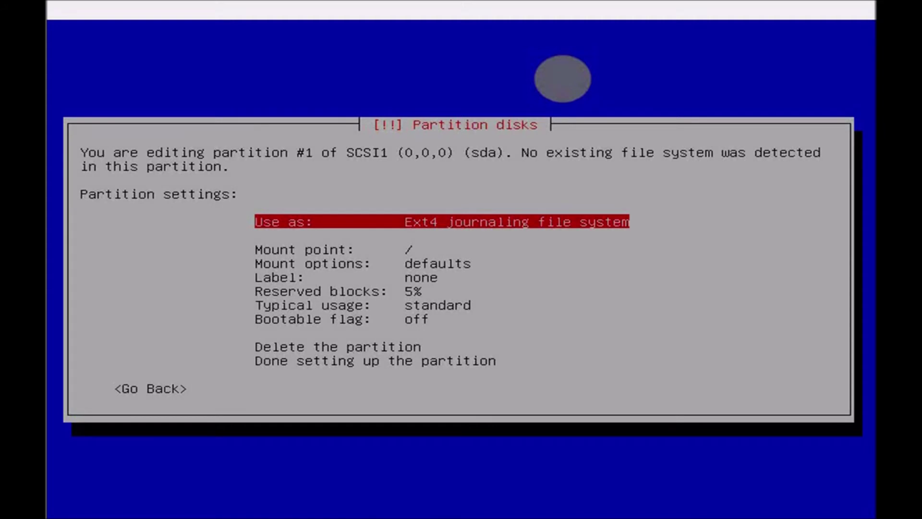
# - Keep Ext4 for partition #1 and finish its setup, leaving 17.6 GB free
pyautogui.press('Return')
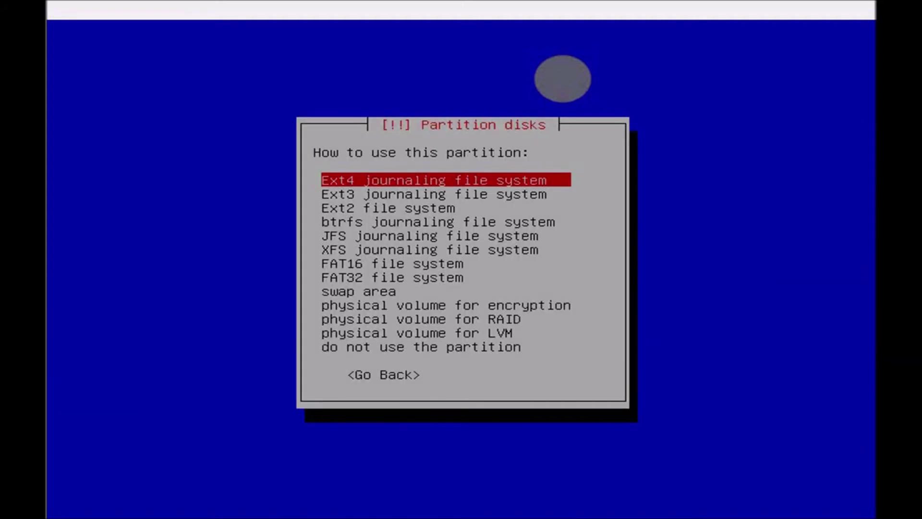
pyautogui.press('Return')
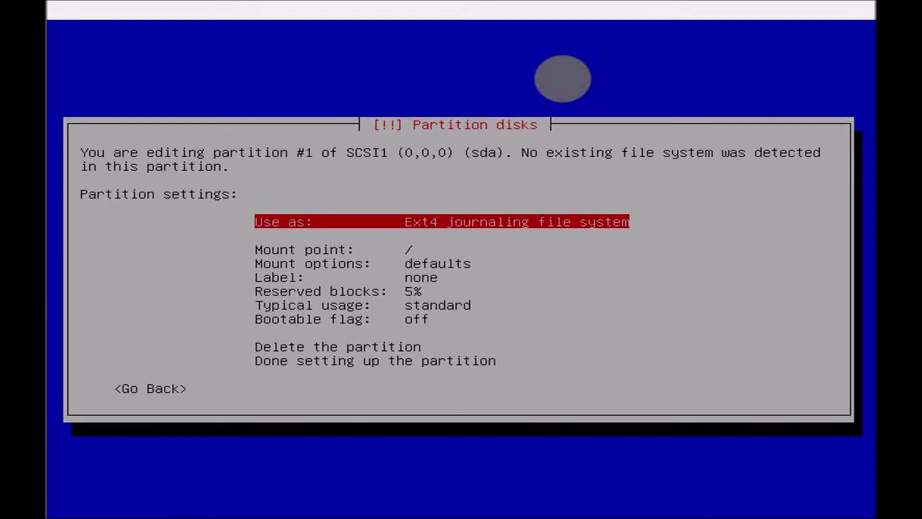
pyautogui.press('Down')
pyautogui.press('Down')
pyautogui.press('Down')
pyautogui.press('Down')
pyautogui.press('Down')
pyautogui.press('Down')
pyautogui.press('Down')
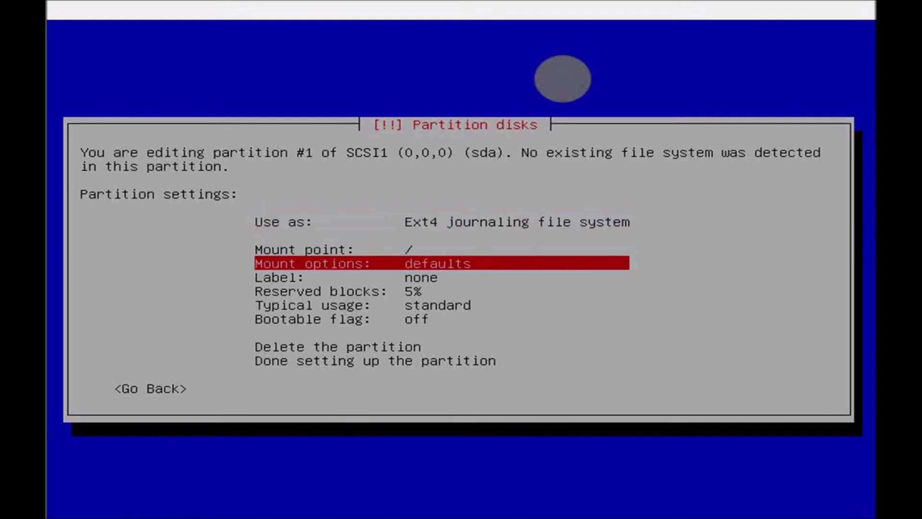
pyautogui.press('Down')
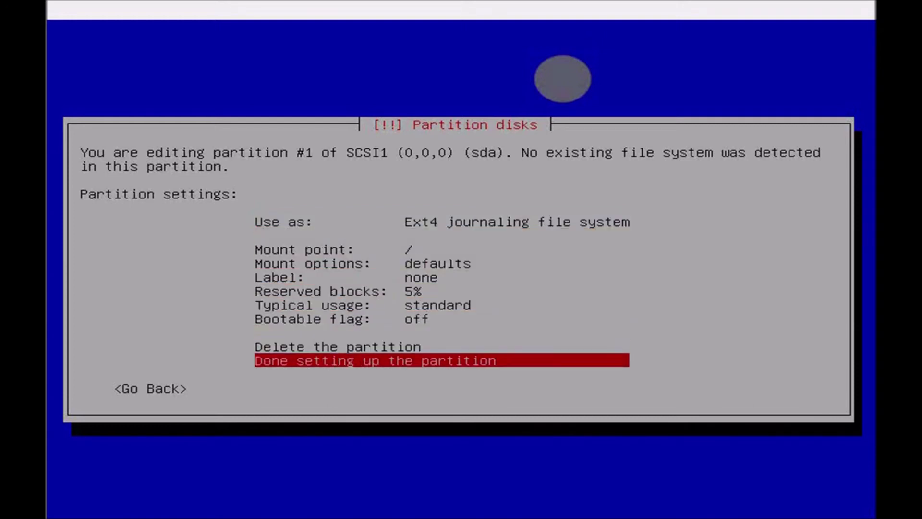
pyautogui.press('Return')
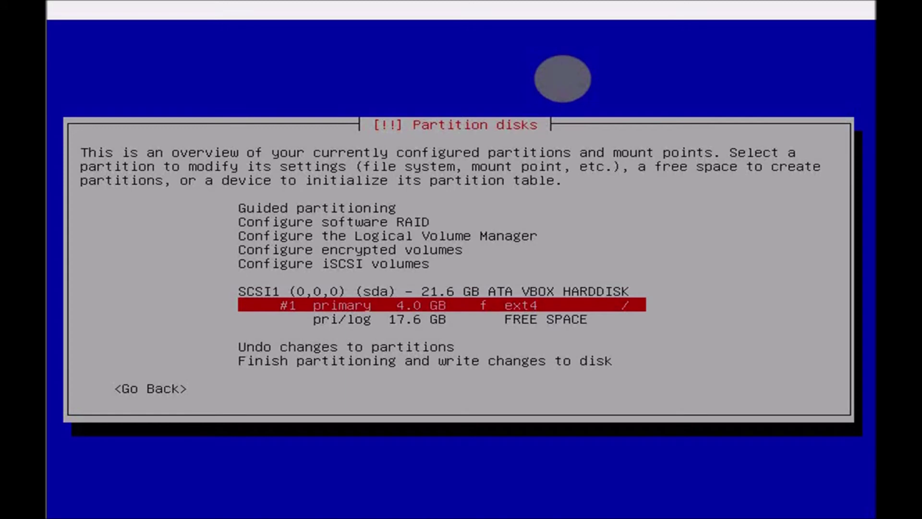
# - Create a 2 GB primary partition at the beginning of the 17.6 GB free space
pyautogui.press('Down')
pyautogui.press('Return')
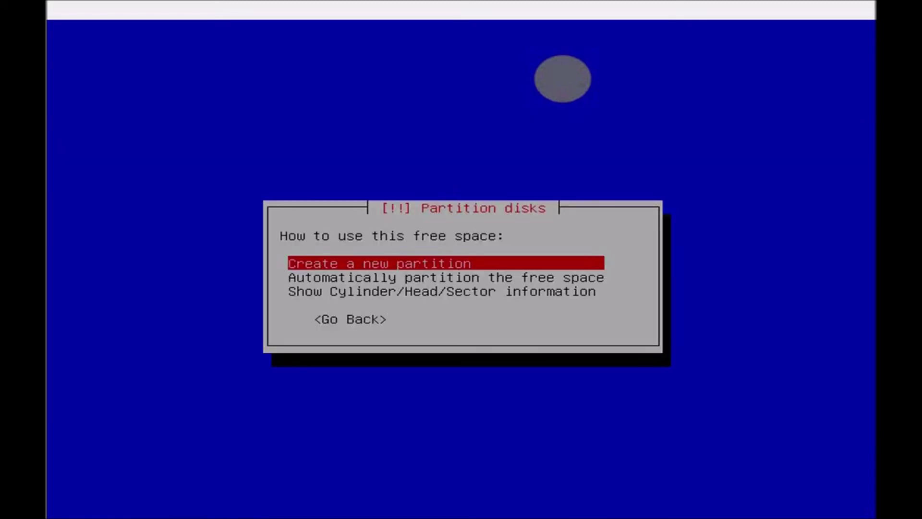
pyautogui.press('Return')
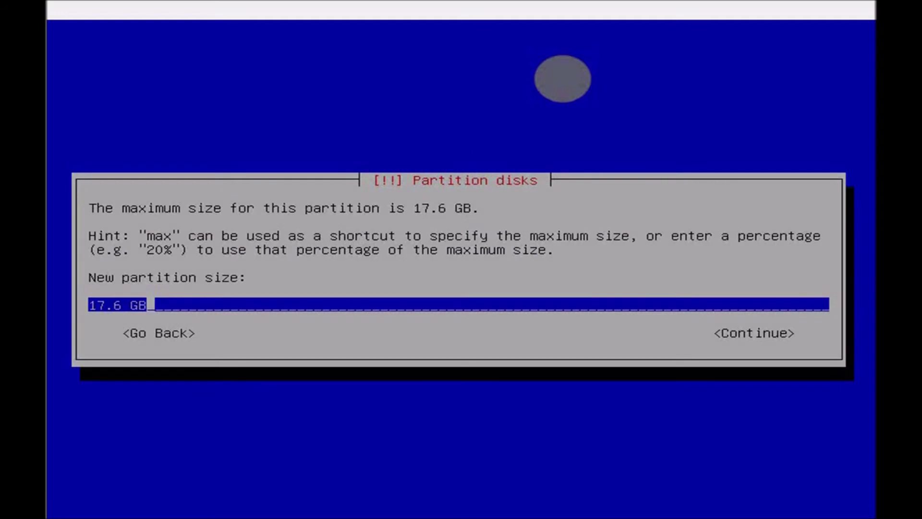
pyautogui.press('Left')
pyautogui.press('Left')
pyautogui.press('Left')
pyautogui.press('BackSpace')
pyautogui.press('BackSpace')
pyautogui.press('BackSpace')
pyautogui.press('BackSpace')
pyautogui.write('2')
pyautogui.press('Tab')
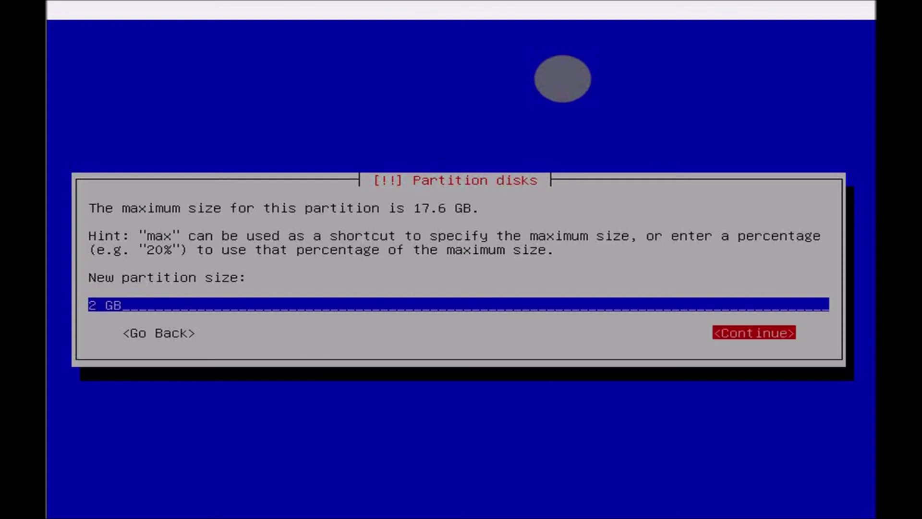
pyautogui.press('Return')
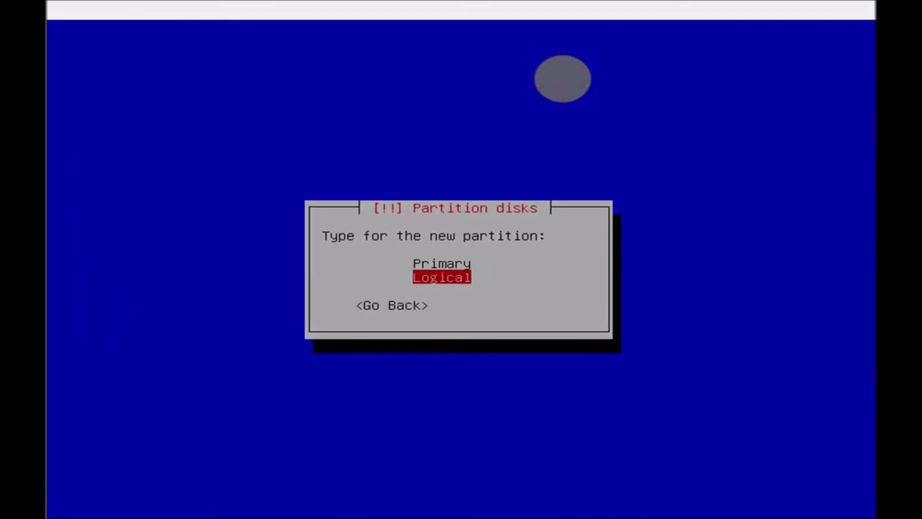
pyautogui.press('Up')
pyautogui.press('Return')
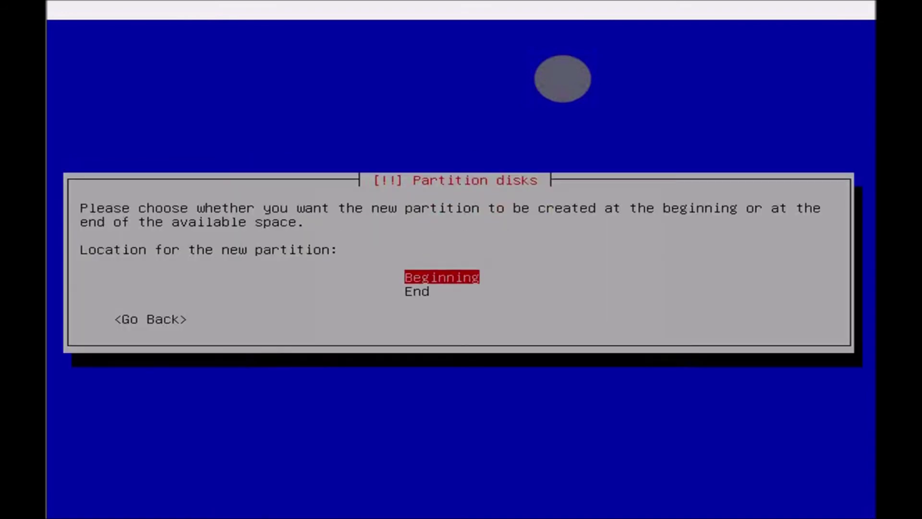
pyautogui.press('Return')
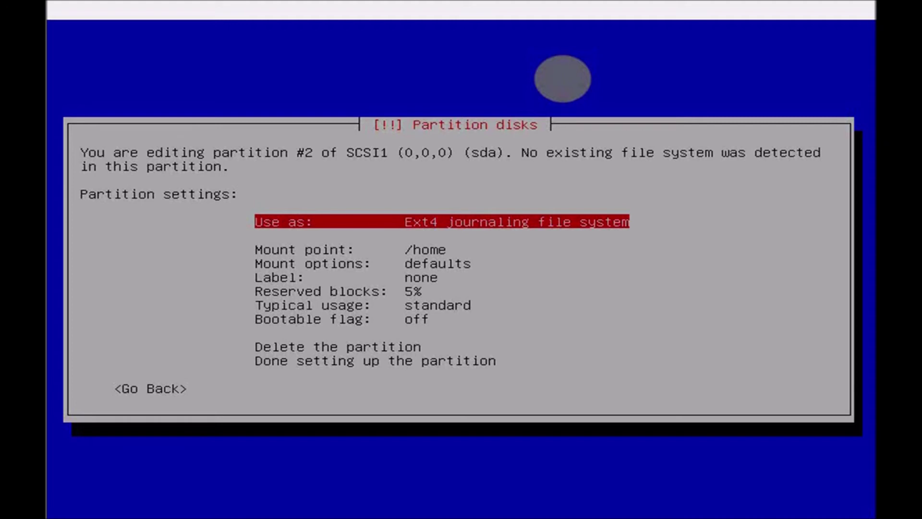
# - Set partition #2 (2.0 GB primary) to be used as swap area and finish its setup
pyautogui.press('Down')
pyautogui.press('Return')
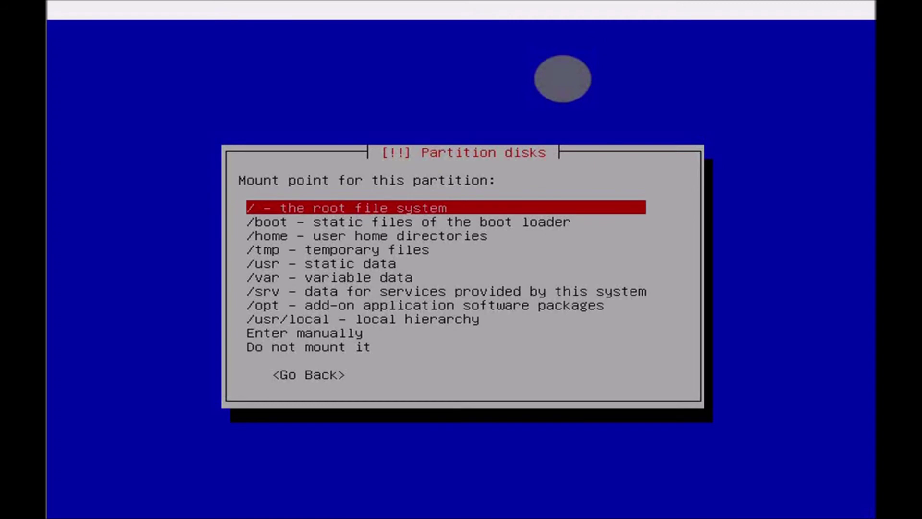
pyautogui.press('Return')
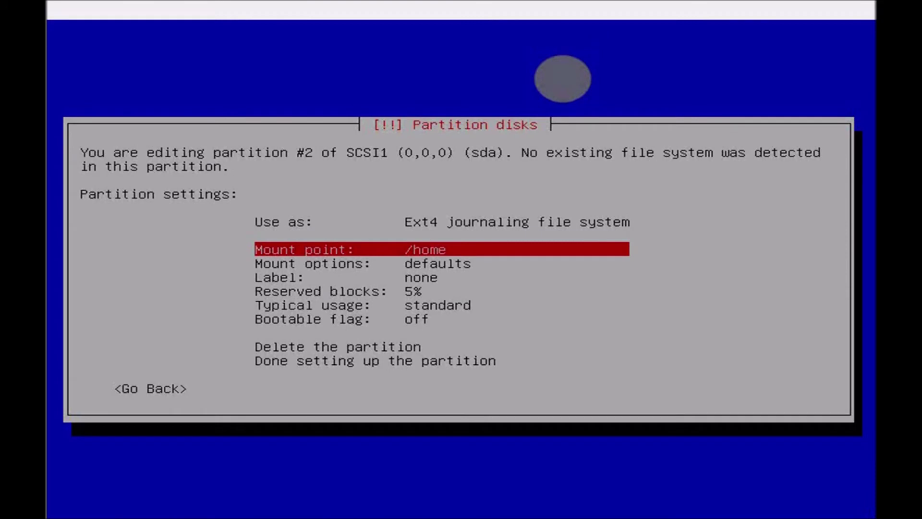
pyautogui.press('Up')
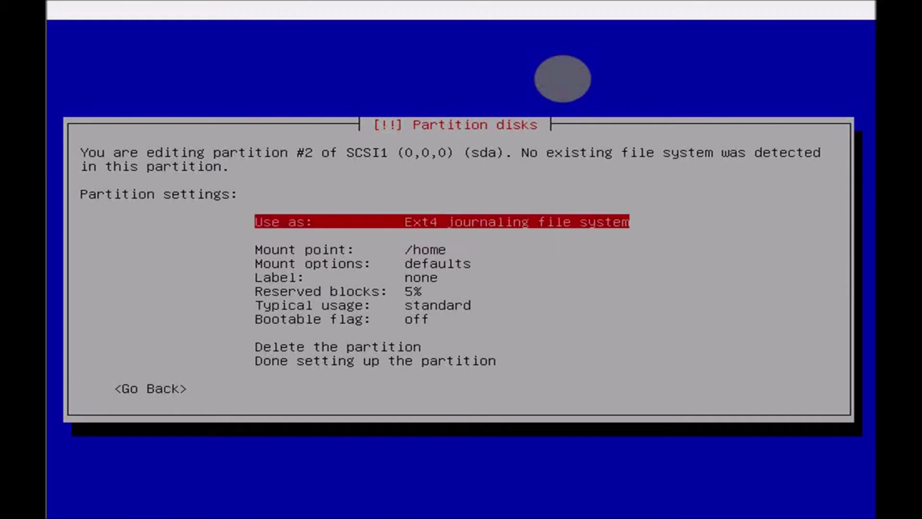
pyautogui.press('Return')
pyautogui.press('Down')
pyautogui.press('Down')
pyautogui.press('Down')
pyautogui.press('Down')
pyautogui.press('Down')
pyautogui.press('Down')
pyautogui.press('Down')
pyautogui.press('Down')
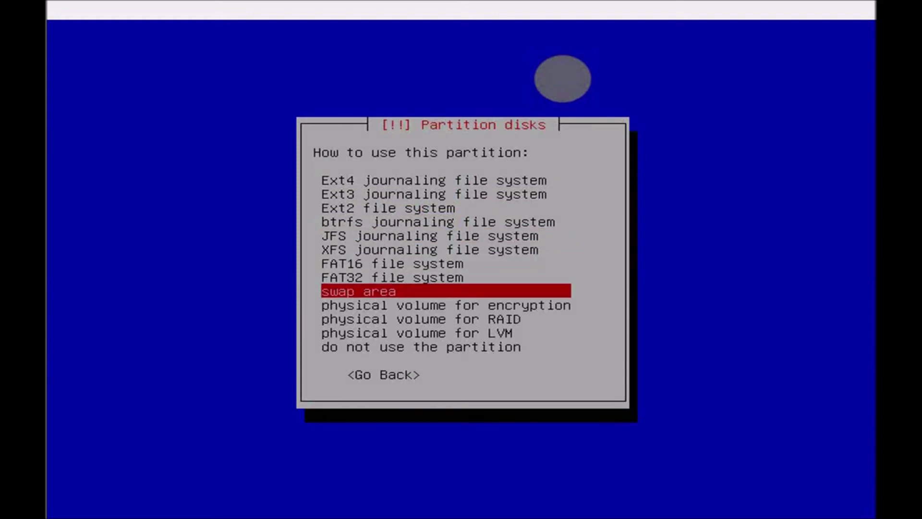
pyautogui.press('Return')
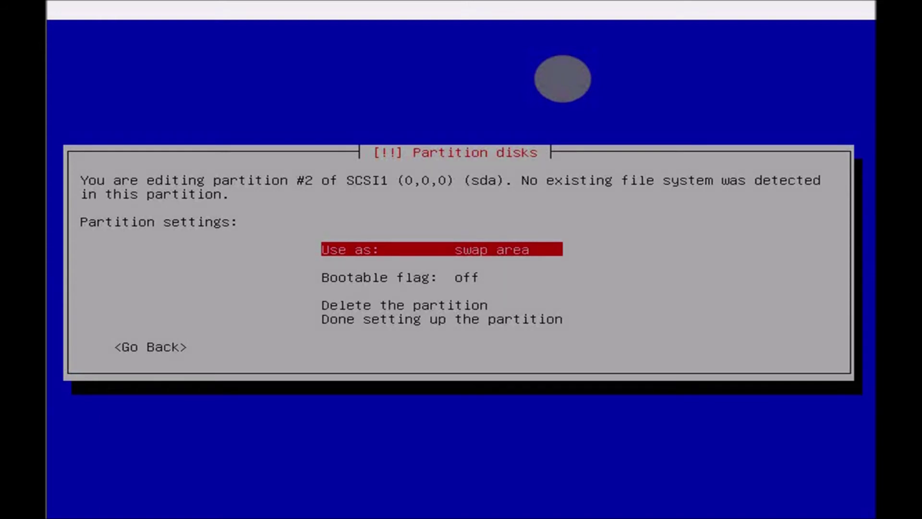
pyautogui.press('Down')
pyautogui.press('Down')
pyautogui.press('Down')
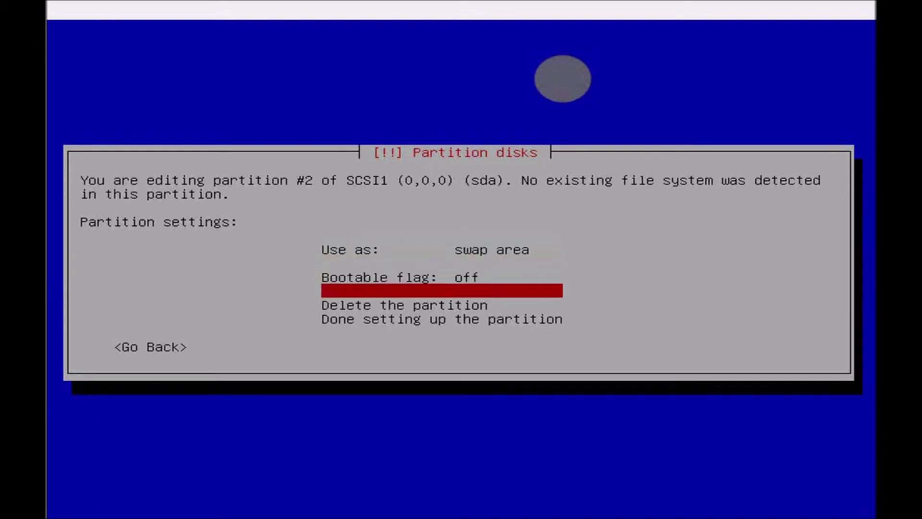
pyautogui.press('Return')
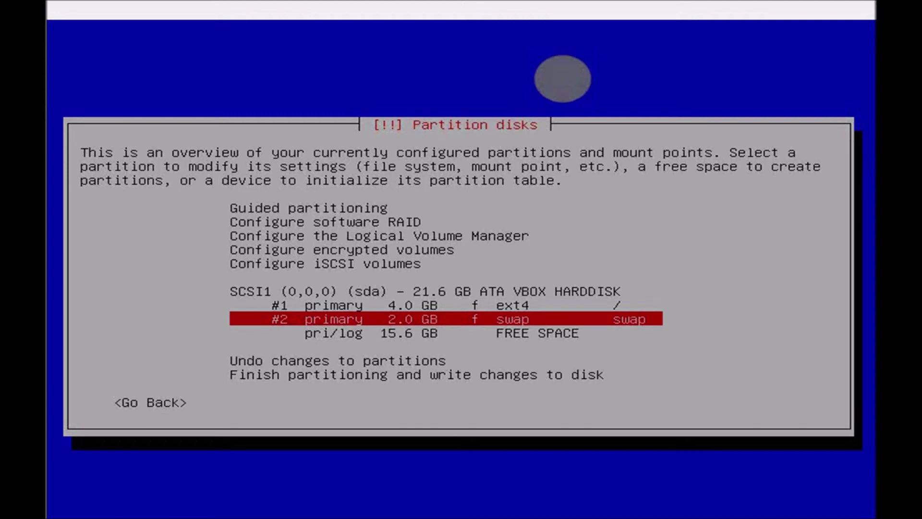
# - Select the 15.6 GB FREE SPACE row to bring up its options
pyautogui.press('Down')
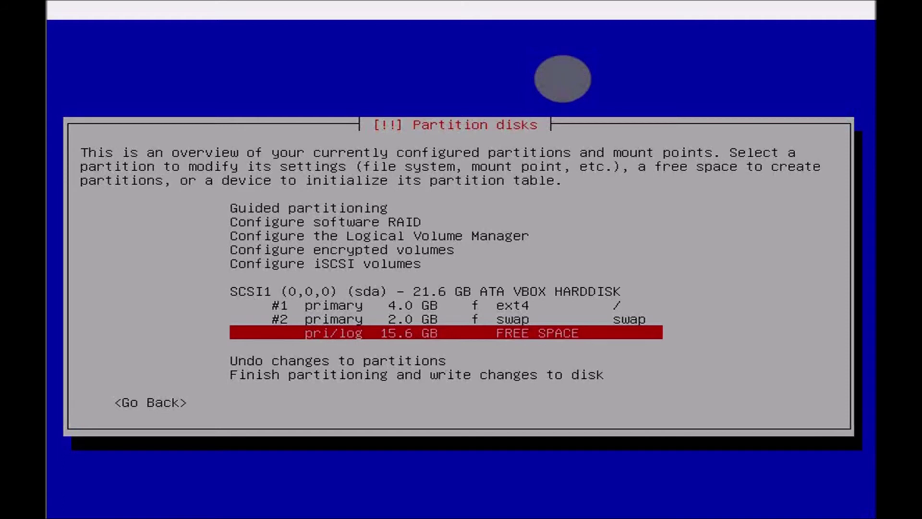
pyautogui.press('Return')
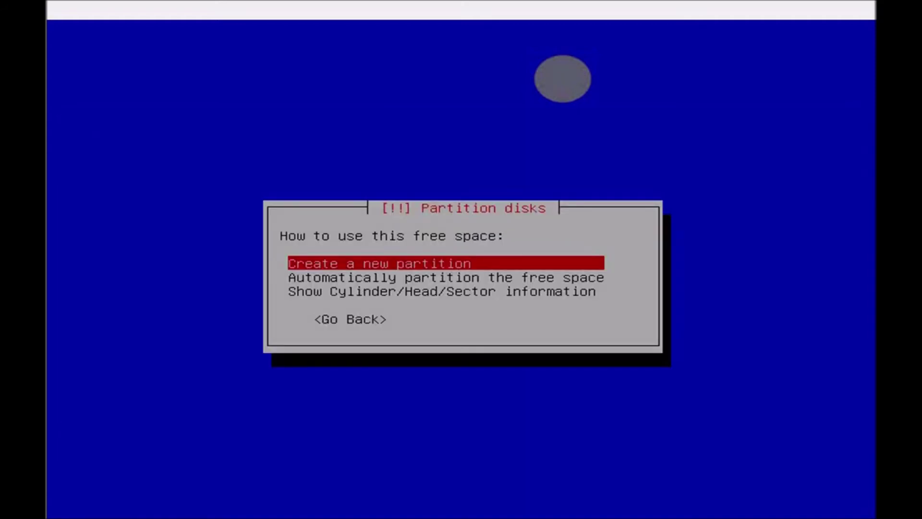
# - Create a new 4 GB primary partition at the beginning of the free space
pyautogui.press('Return')
pyautogui.press('Left')
pyautogui.press('Left')
pyautogui.press('Left')
pyautogui.press('BackSpace')
pyautogui.press('BackSpace')
pyautogui.press('BackSpace')
pyautogui.press('BackSpace')
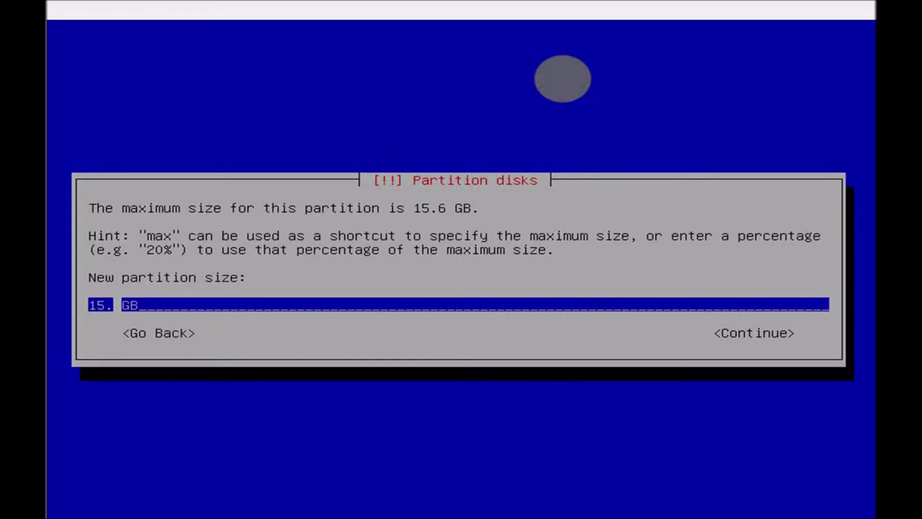
pyautogui.write('4')
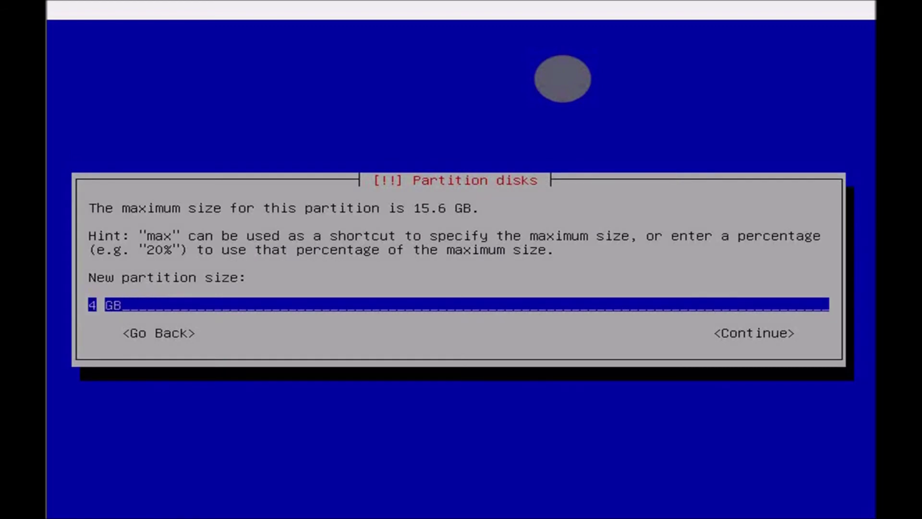
pyautogui.press('Tab')
pyautogui.press('Return')
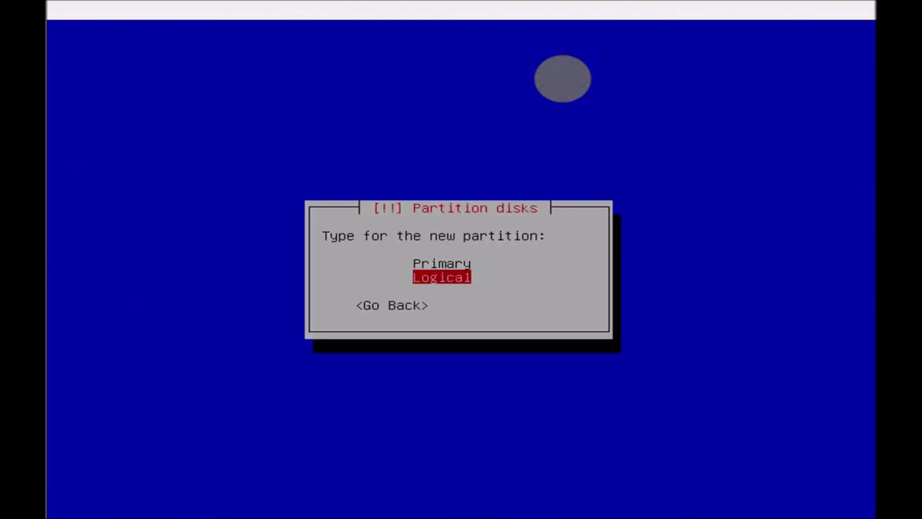
pyautogui.press('Up')
pyautogui.press('Return')
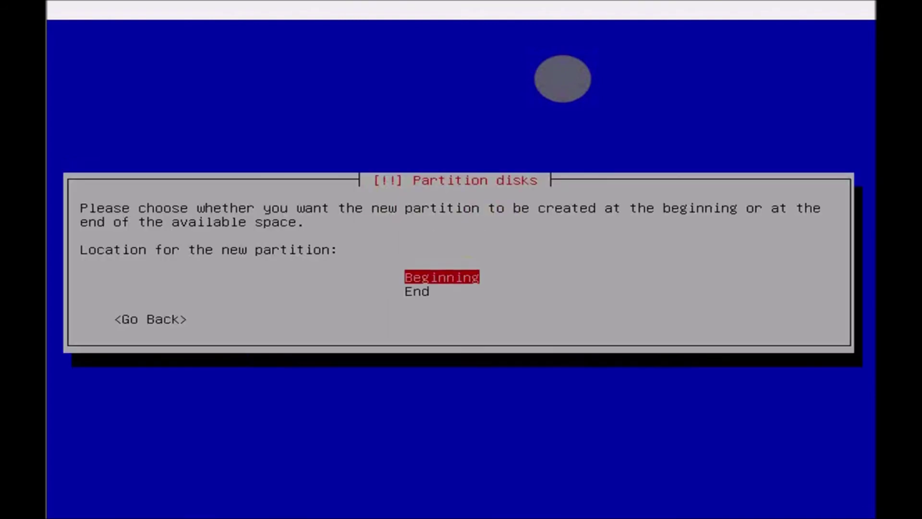
pyautogui.press('Return')
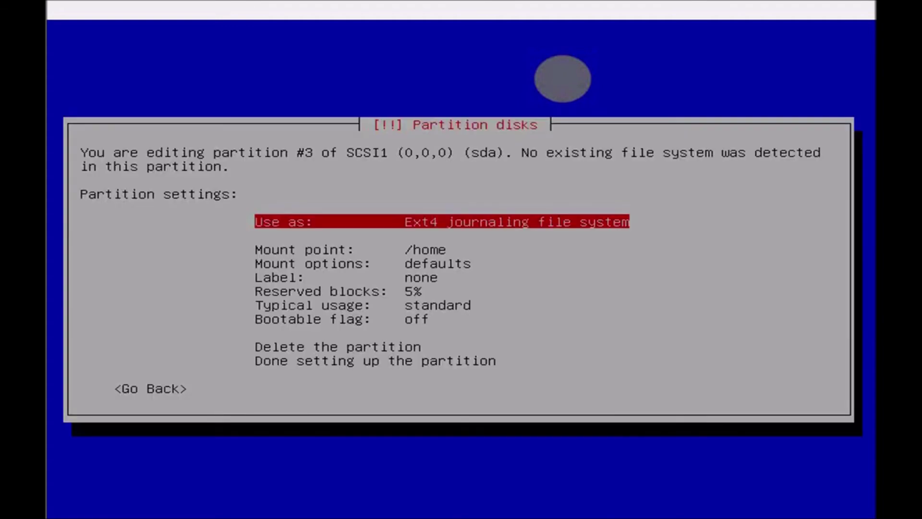
# - Review the new partition's usage and mount point settings, leaving usage unchanged, and reopen the mount point list
pyautogui.press('Down')
pyautogui.press('Down')
pyautogui.press('Return')
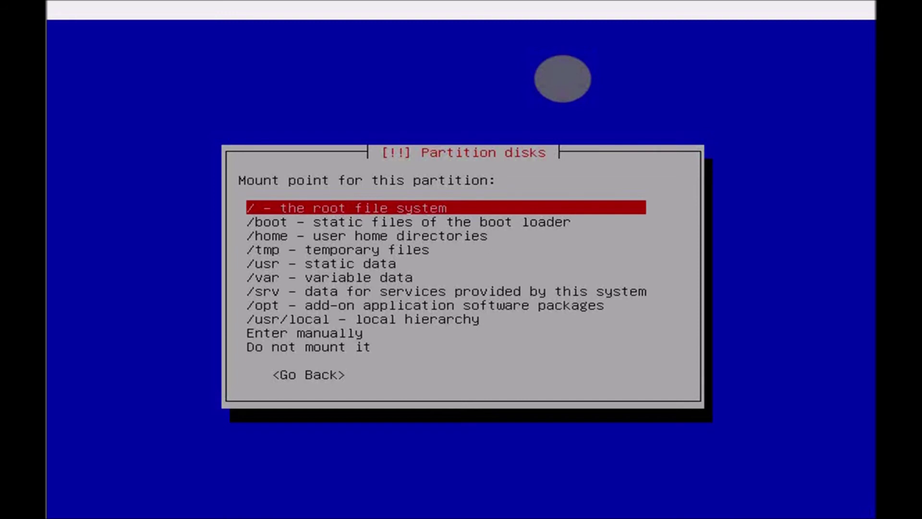
pyautogui.press('Return')
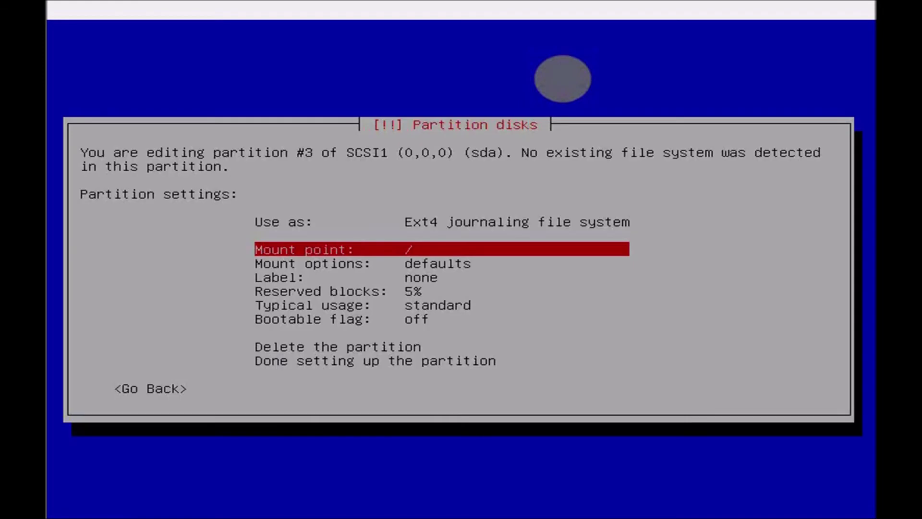
pyautogui.press('Down')
pyautogui.press('Down')
pyautogui.press('Down')
pyautogui.press('Down')
pyautogui.press('Down')
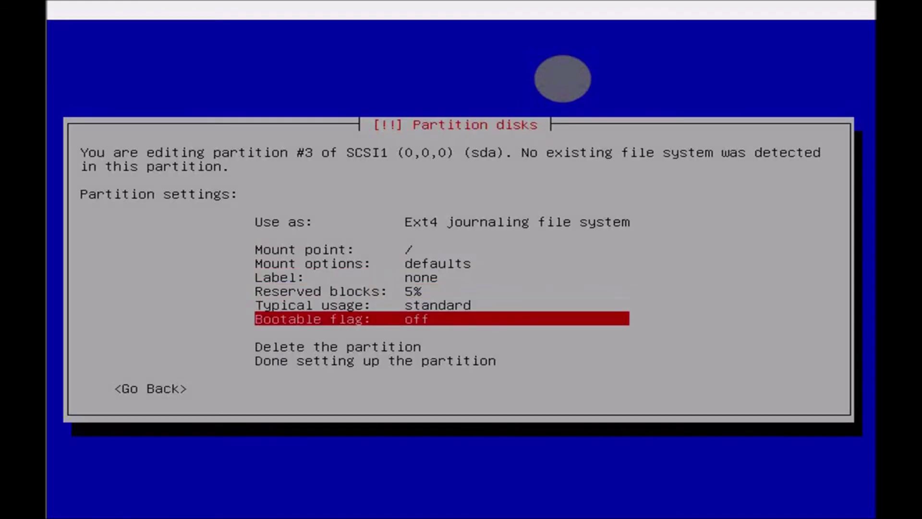
pyautogui.press('Up')
pyautogui.press('Up')
pyautogui.press('Up')
pyautogui.press('Up')
pyautogui.press('Up')
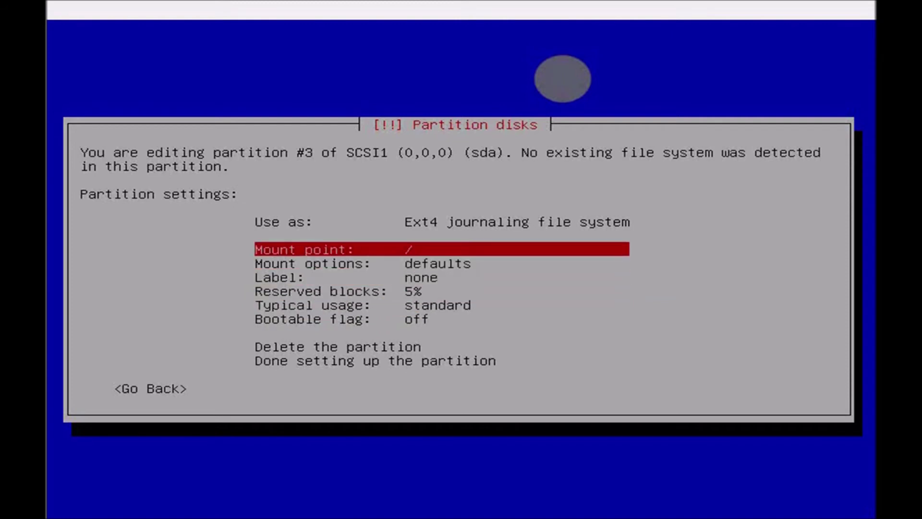
pyautogui.press('Up')
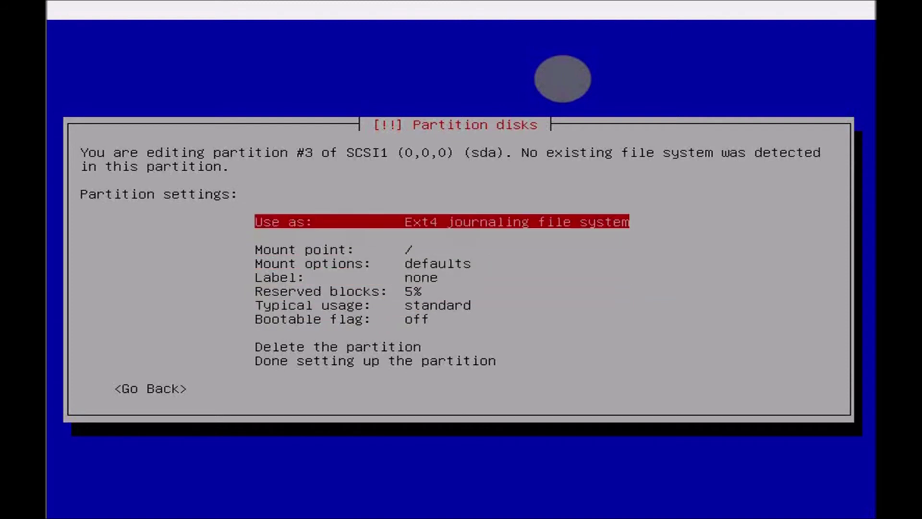
pyautogui.press('Down')
pyautogui.press('Up')
pyautogui.press('Return')
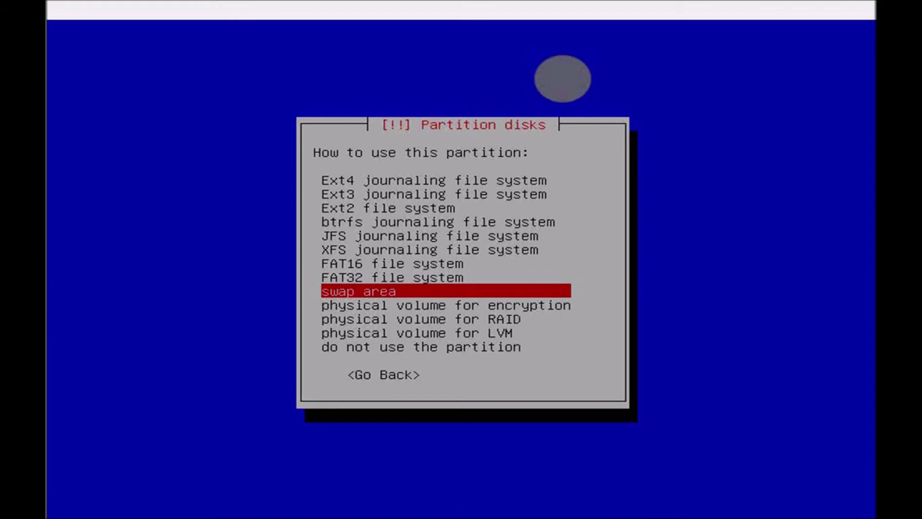
pyautogui.press('Return')
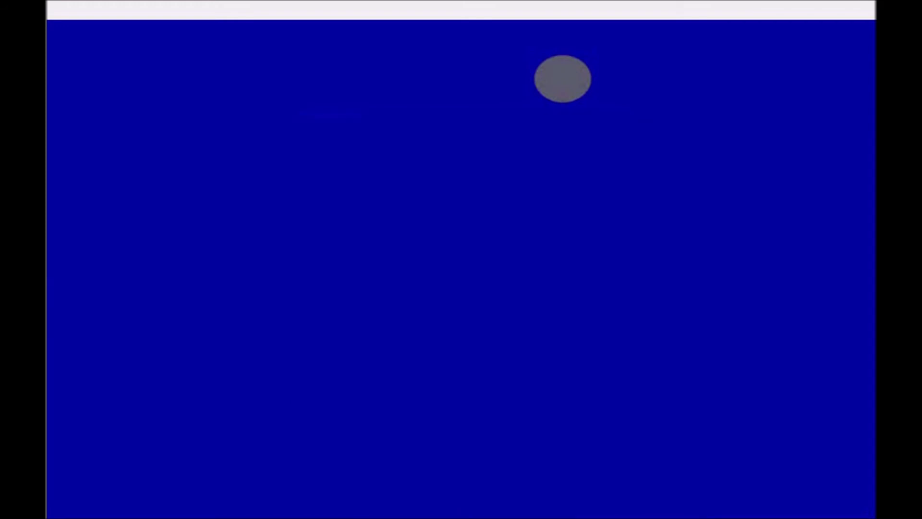
pyautogui.press('Down')
pyautogui.press('Down')
pyautogui.press('Return')
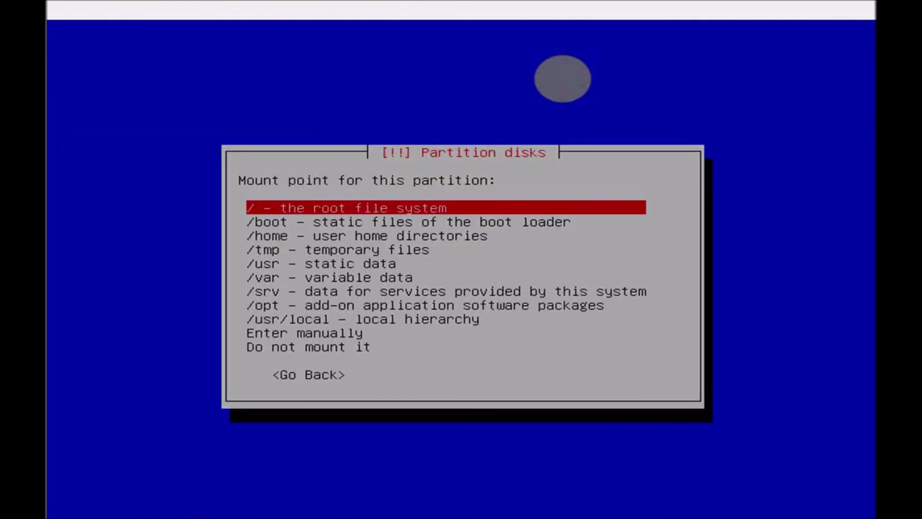
pyautogui.press('Down')
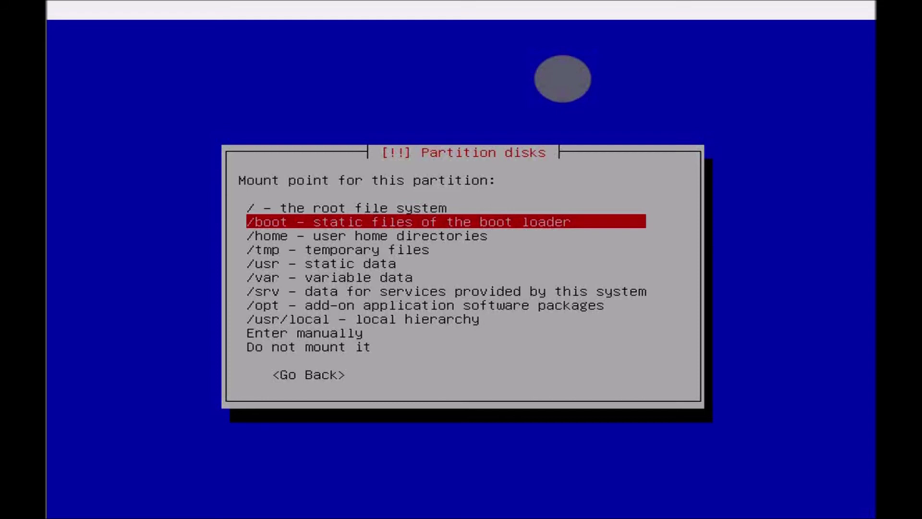
# - Mount partition #3 at /boot, turn its bootable flag on, and finish its setup
pyautogui.press('Return')
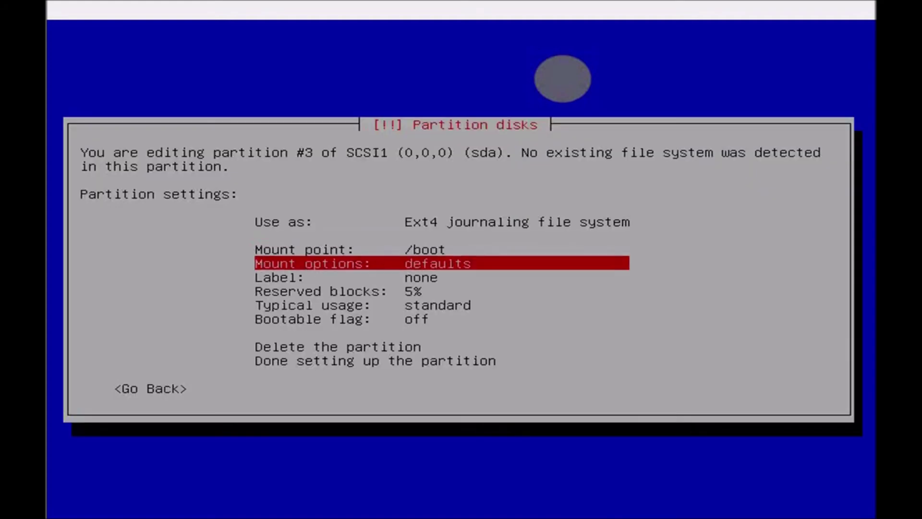
pyautogui.press('Down')
pyautogui.press('Down')
pyautogui.press('Down')
pyautogui.press('Down')
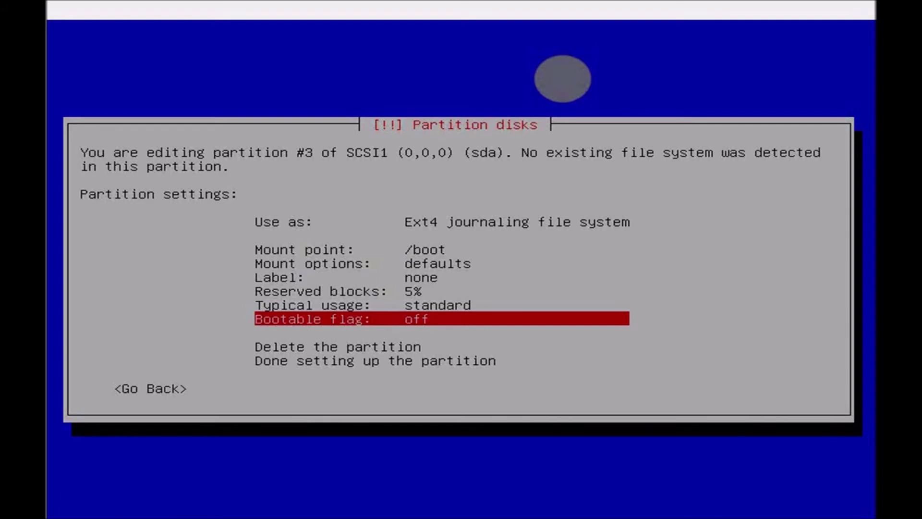
pyautogui.press('Up')
pyautogui.press('Up')
pyautogui.press('Down')
pyautogui.press('Down')
pyautogui.press('Return')
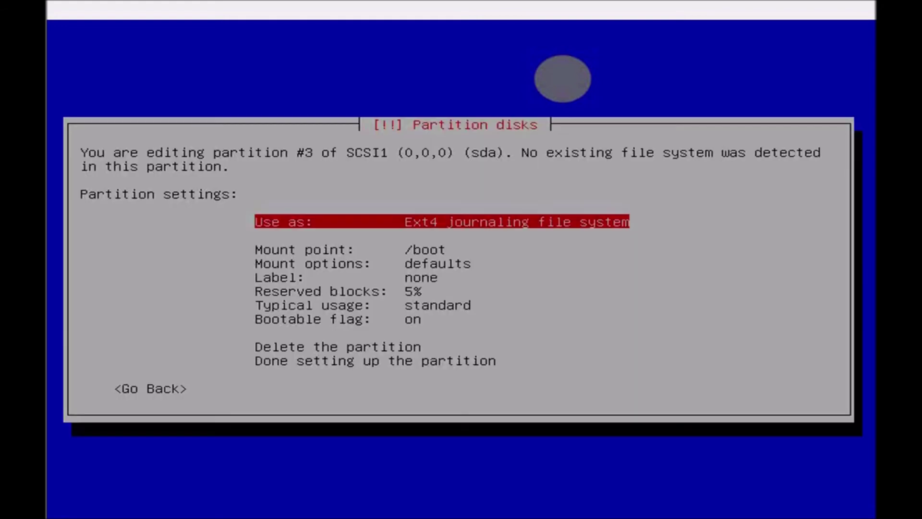
pyautogui.press('Down')
pyautogui.press('Down')
pyautogui.press('Down')
pyautogui.press('Down')
pyautogui.press('Down')
pyautogui.press('Down')
pyautogui.press('Down')
pyautogui.press('Down')
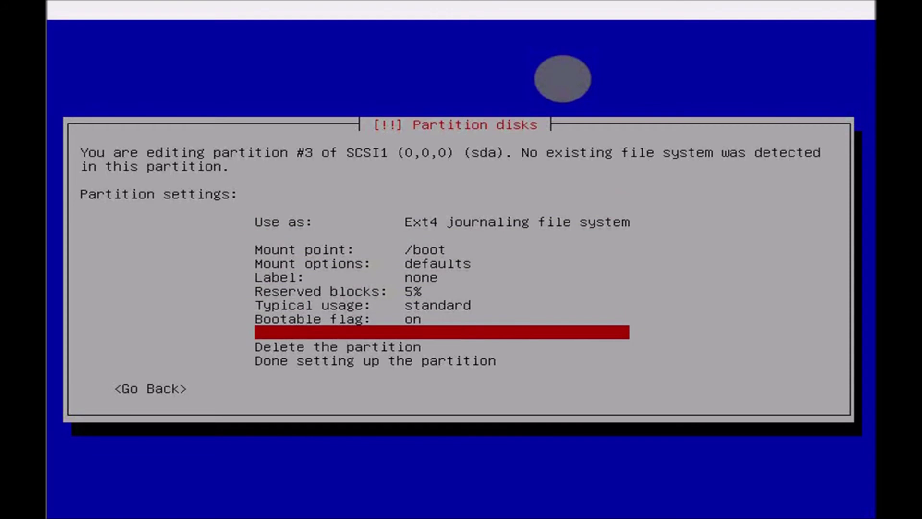
pyautogui.press('Down')
pyautogui.press('Return')
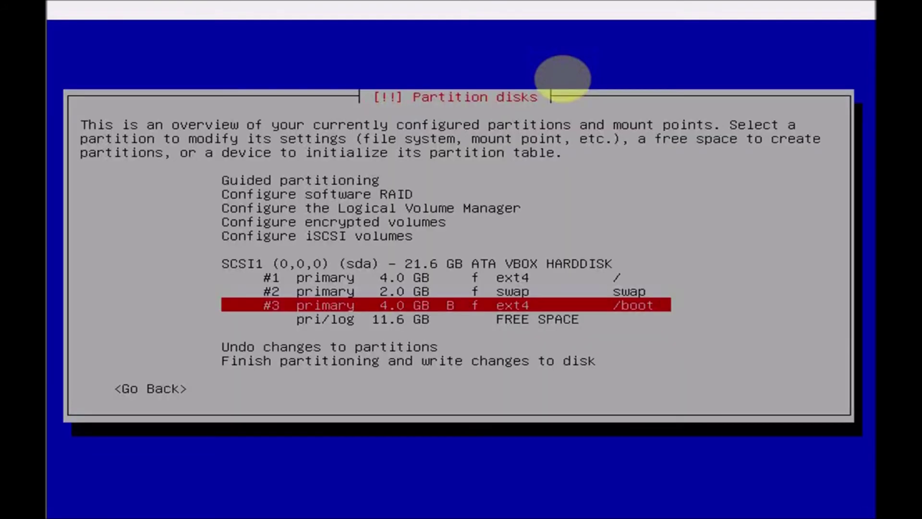
# - Create a new primary partition using the full remaining 11.6 GB of free space
pyautogui.press('Down')
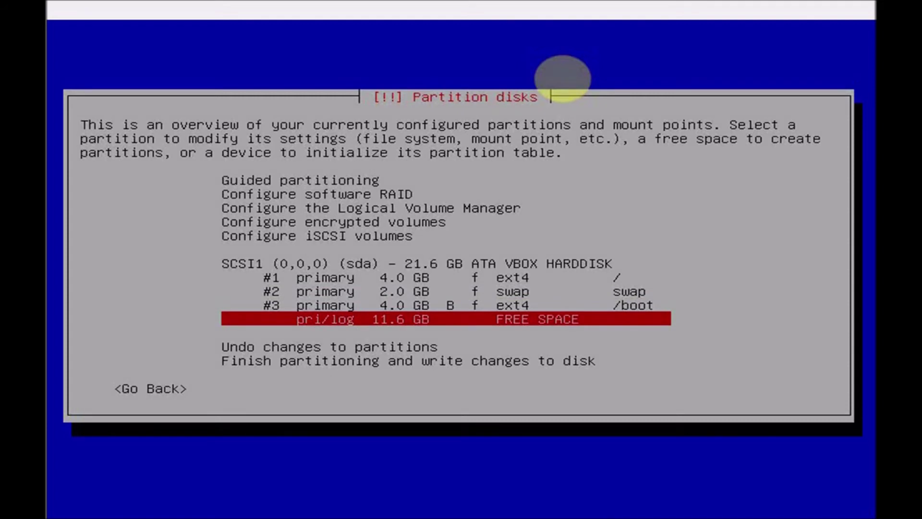
pyautogui.press('Return')
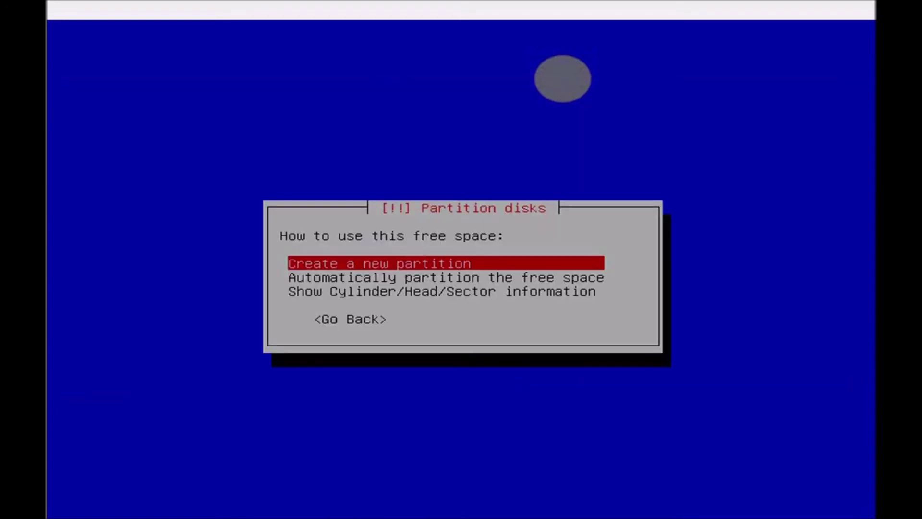
pyautogui.press('Return')
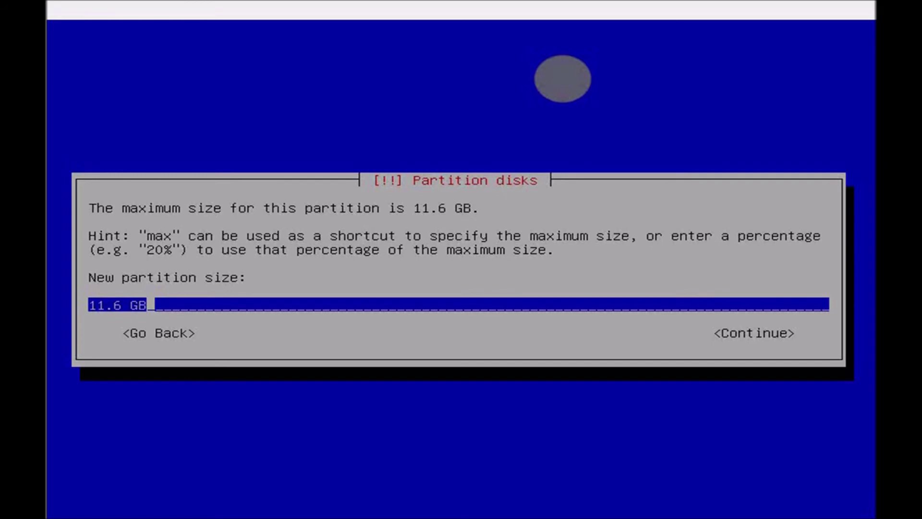
pyautogui.press('Tab')
pyautogui.press('Return')
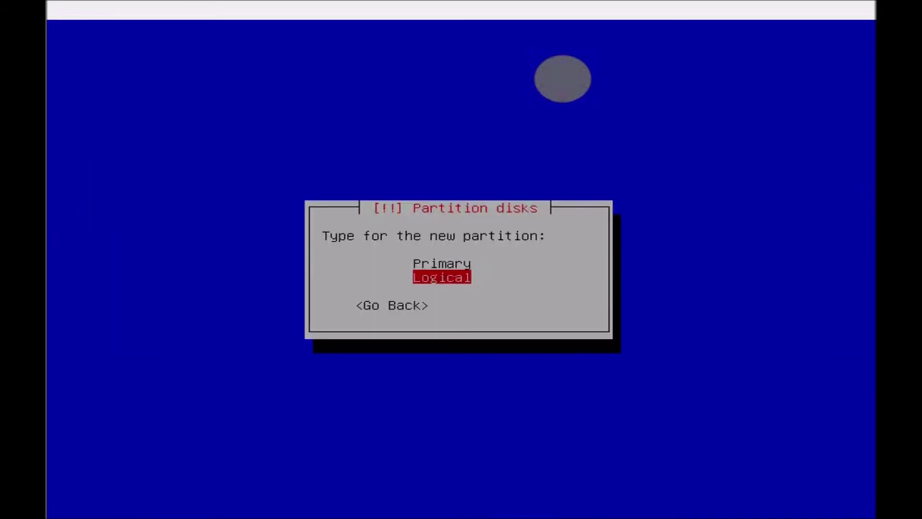
pyautogui.press('Up')
pyautogui.press('Return')
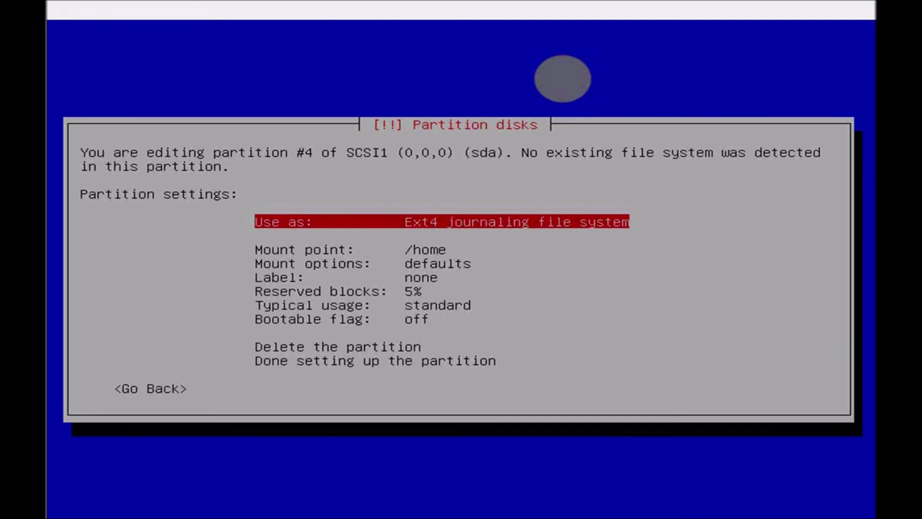
# - Finish setting up partition #4 as the 11.6 GB ext4 /home partition
pyautogui.press('Down')
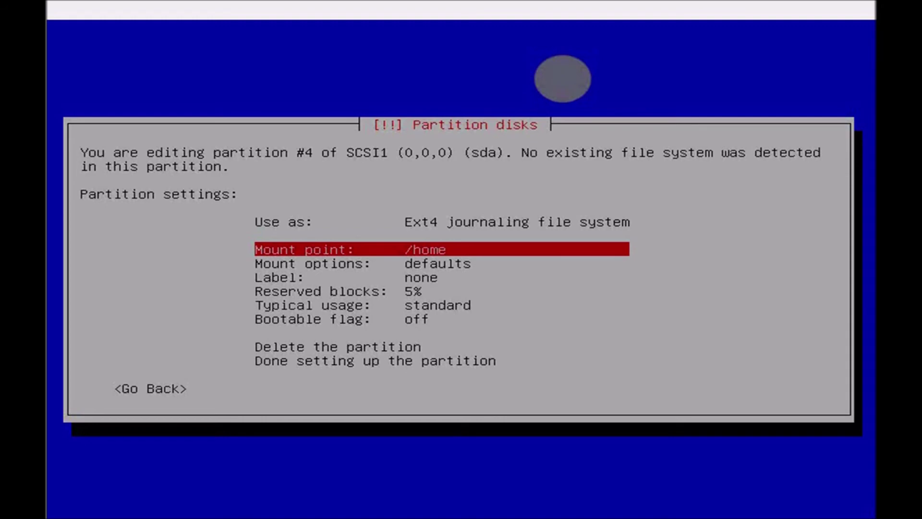
pyautogui.press('Down')
pyautogui.press('Down')
pyautogui.press('Down')
pyautogui.press('Down')
pyautogui.press('Down')
pyautogui.press('Down')
pyautogui.press('Down')
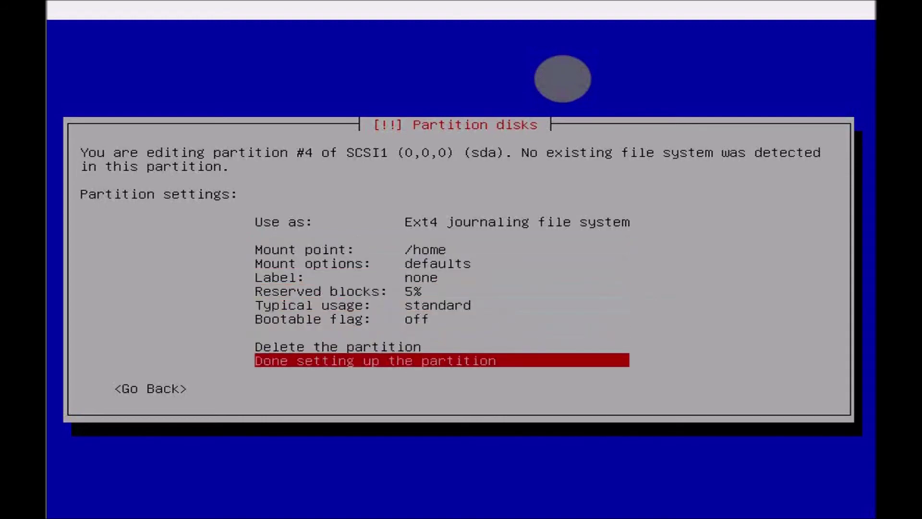
pyautogui.press('Return')
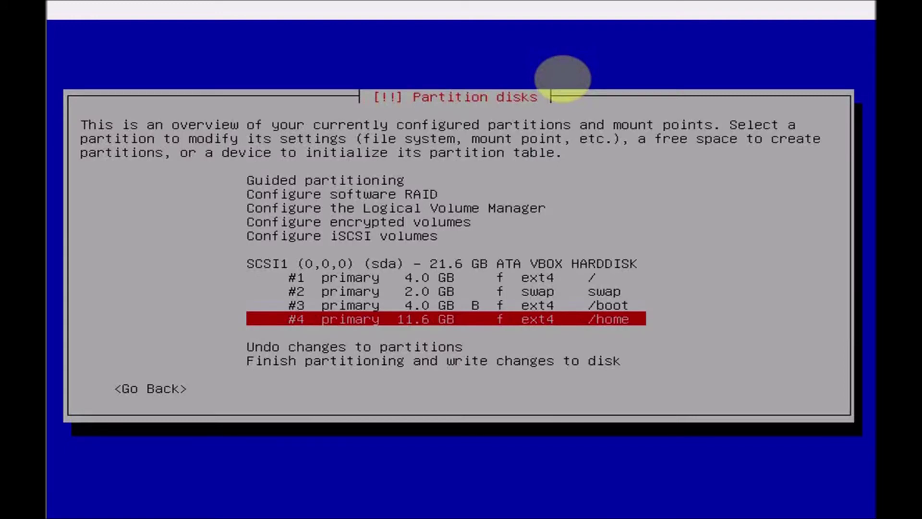
pyautogui.press('Up')
pyautogui.press('Up')
pyautogui.press('Up')
pyautogui.press('Up')
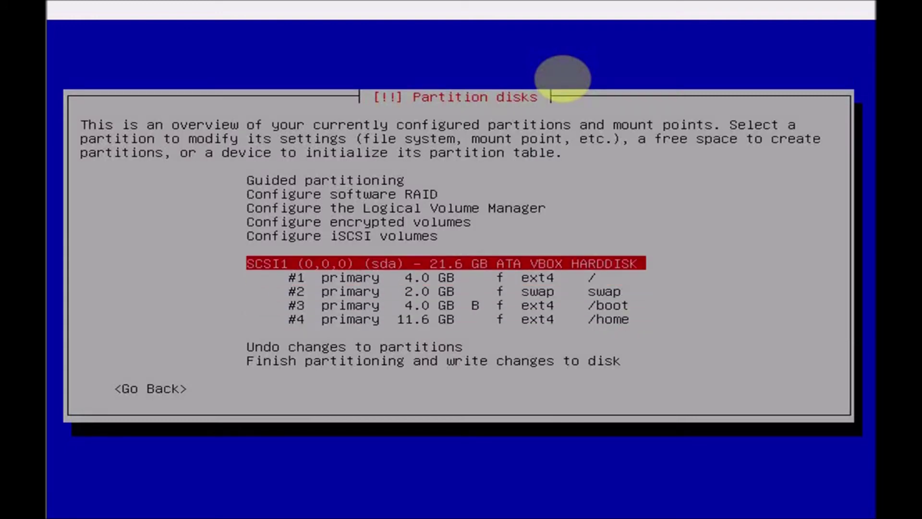
pyautogui.press('Down')
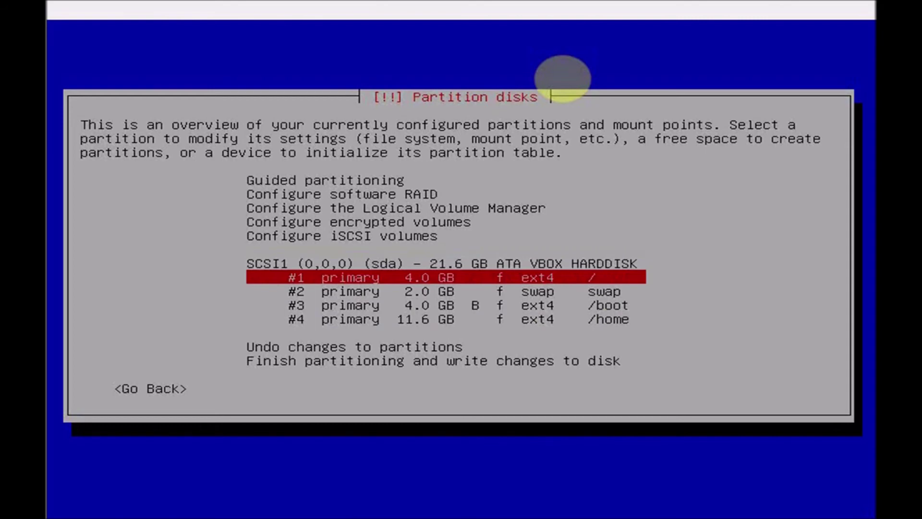
pyautogui.press('Down')
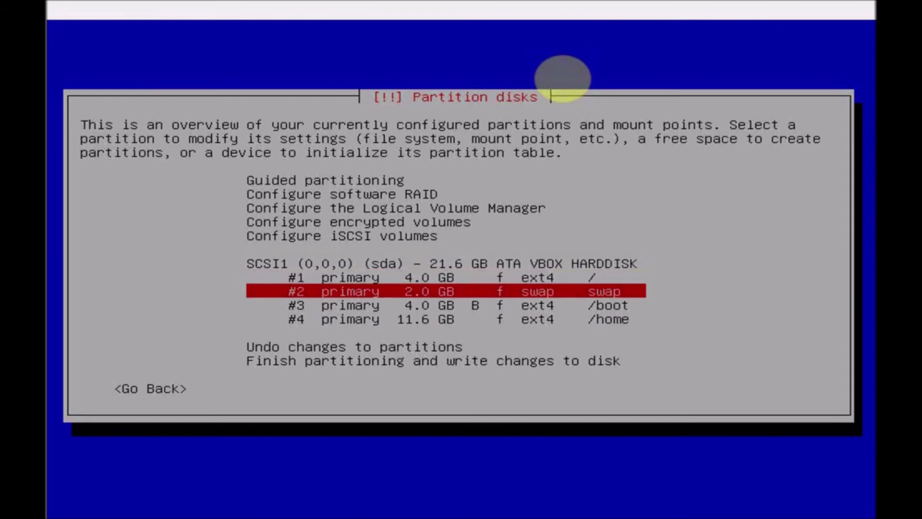
pyautogui.press('Down')
pyautogui.press('Down')
pyautogui.press('Up')
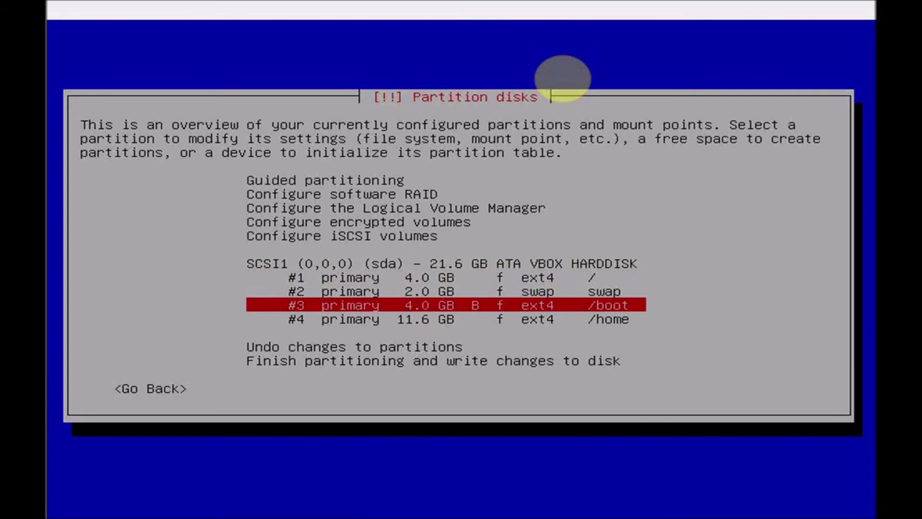
pyautogui.press('Down')
pyautogui.press('Up')
pyautogui.press('Up')
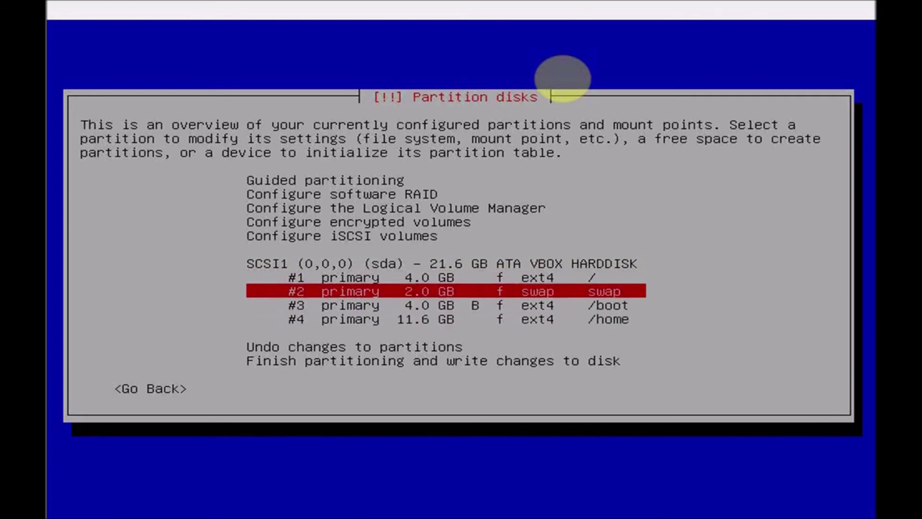
pyautogui.press('Up')
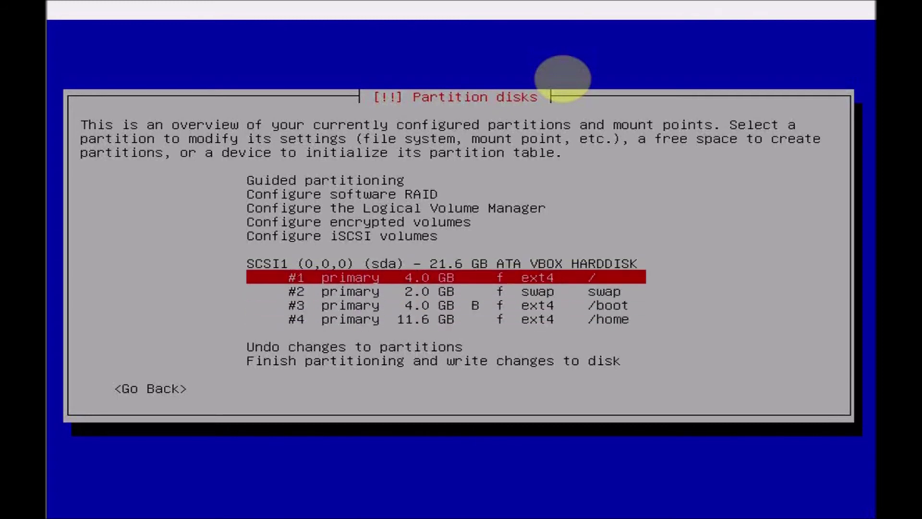
pyautogui.press('Down')
pyautogui.press('Up')
pyautogui.press('Down')
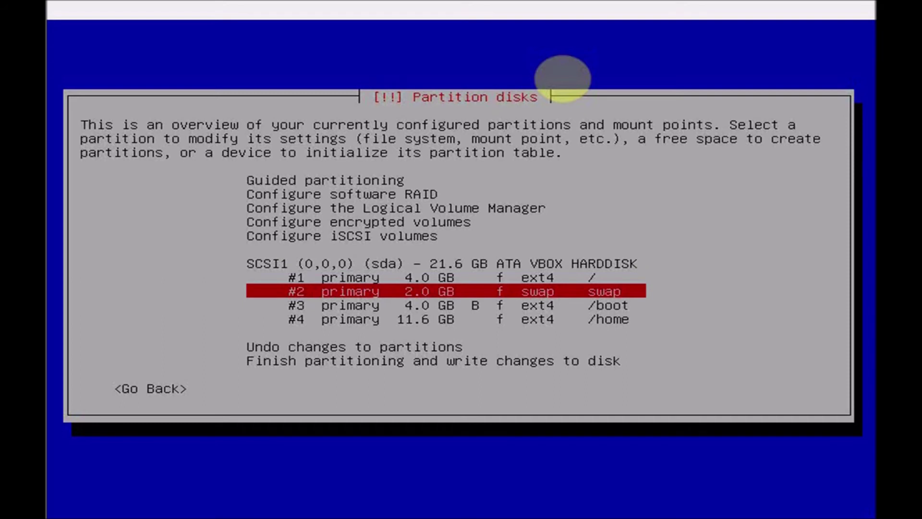
pyautogui.press('Down')
pyautogui.press('Down')
pyautogui.press('Down')
pyautogui.press('Down')
# - Finish partitioning and answer Yes to write the changes to disk
pyautogui.press('Return')
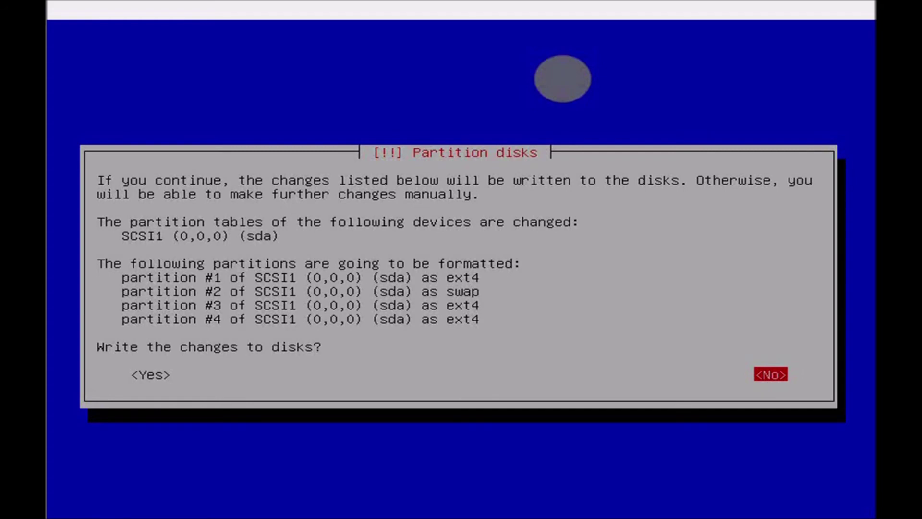
pyautogui.press('Left')
pyautogui.press('Return')
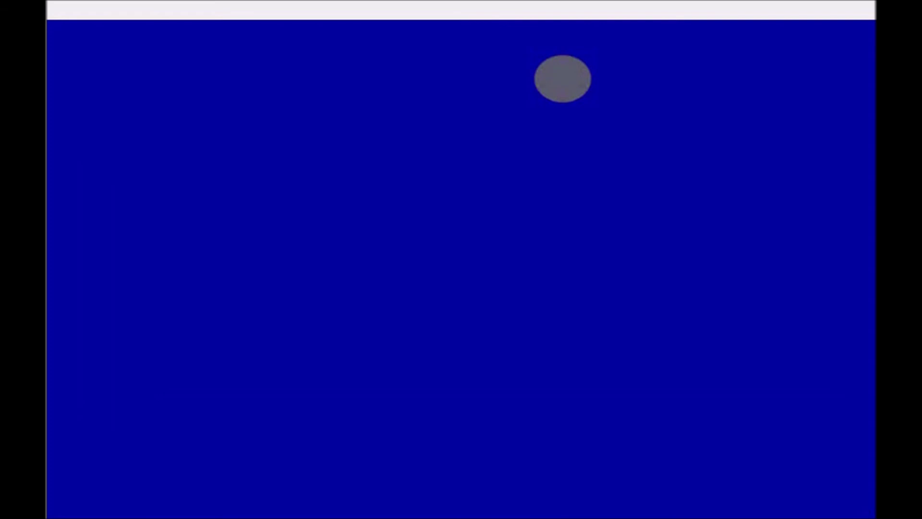
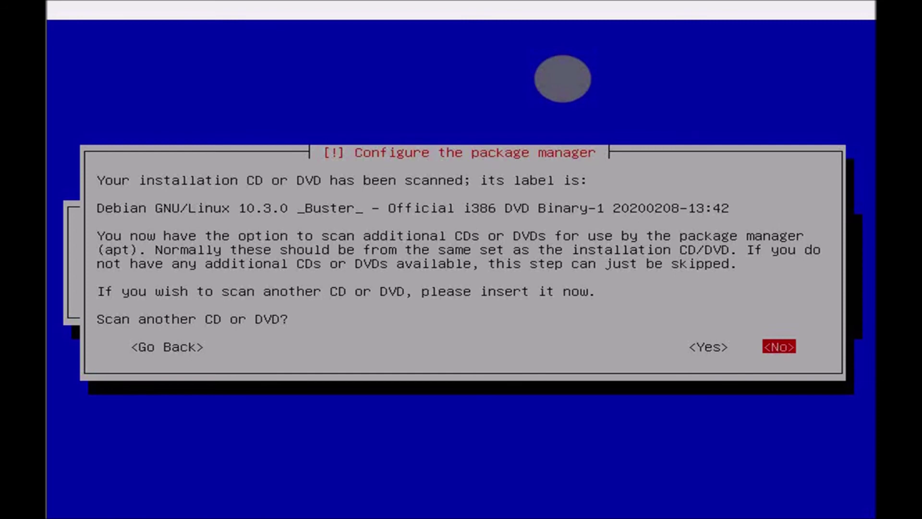
# - Decline scanning another installation disc and skip using a network mirror
pyautogui.press('Return')
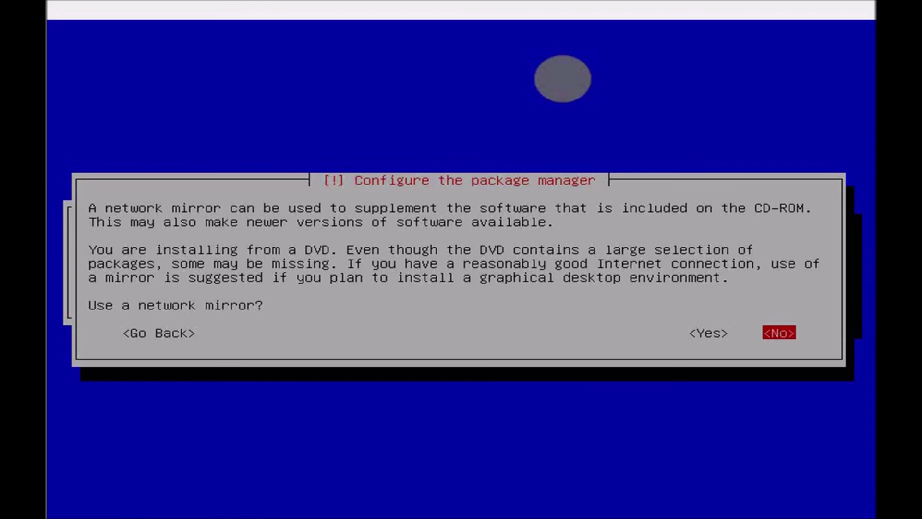
pyautogui.press('Return')
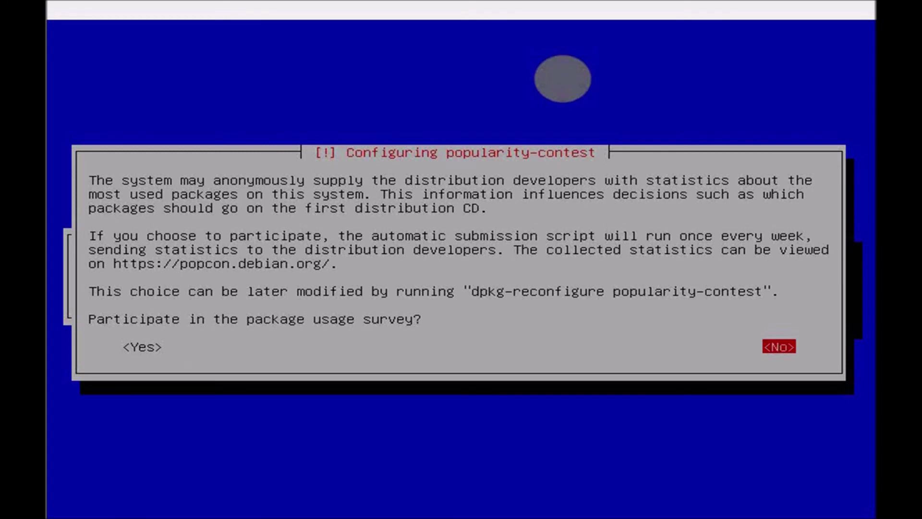
# - Decline the popularity-contest survey and move through the software collection list
pyautogui.press('Return')
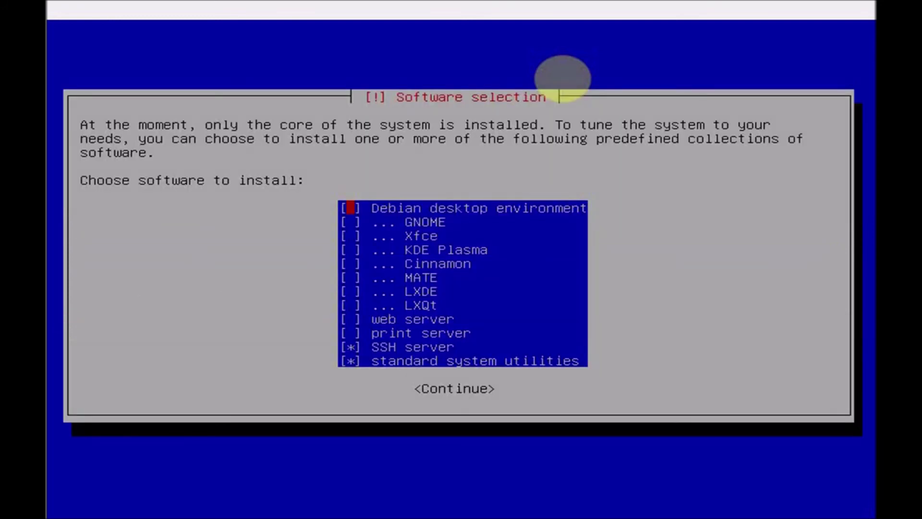
pyautogui.press('Down')
pyautogui.press('Down')
pyautogui.press('Down')
pyautogui.press('Down')
pyautogui.press('Down')
pyautogui.press('Down')
pyautogui.press('Down')
# - Deselect SSH server so only standard system utilities are installed, then continue
pyautogui.press('Down')
pyautogui.press('Down')
pyautogui.press('Up')
pyautogui.press('Up')
pyautogui.press('Up')
pyautogui.press('Up')
pyautogui.press('Up')
pyautogui.press('Down')
pyautogui.press('Down')
pyautogui.press('Down')
pyautogui.press('Down')
pyautogui.press('Down')
pyautogui.press('Down')
pyautogui.press('space')
pyautogui.press('Down')
pyautogui.press('Tab')
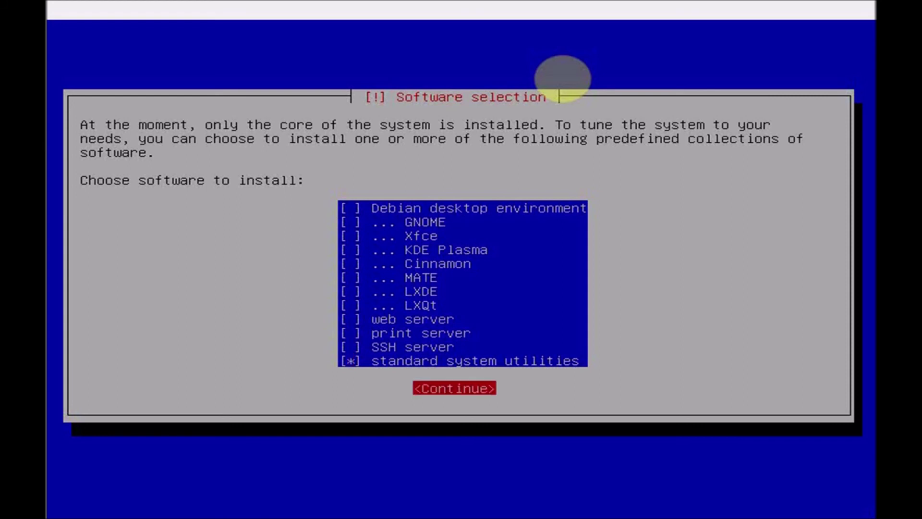
pyautogui.press('Return')
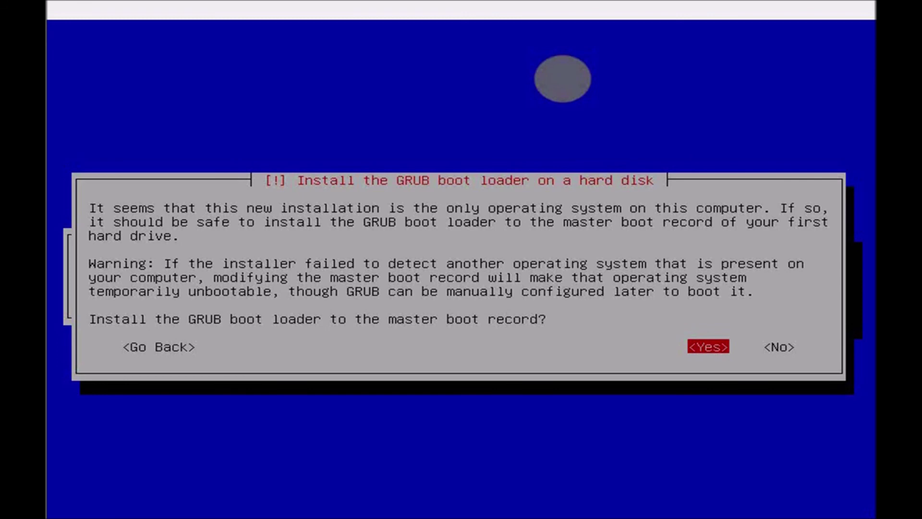
# - Install the GRUB boot loader to the master boot record on /dev/sda
pyautogui.press('Return')
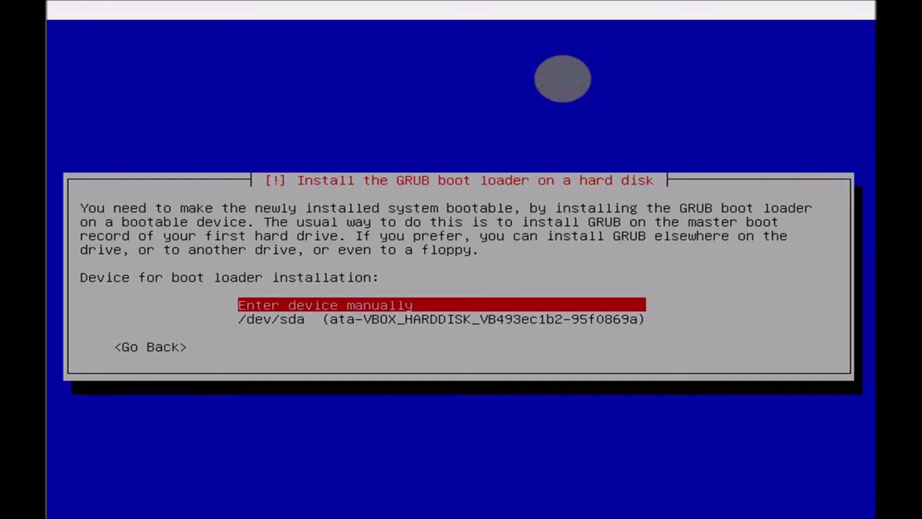
pyautogui.press('Down')
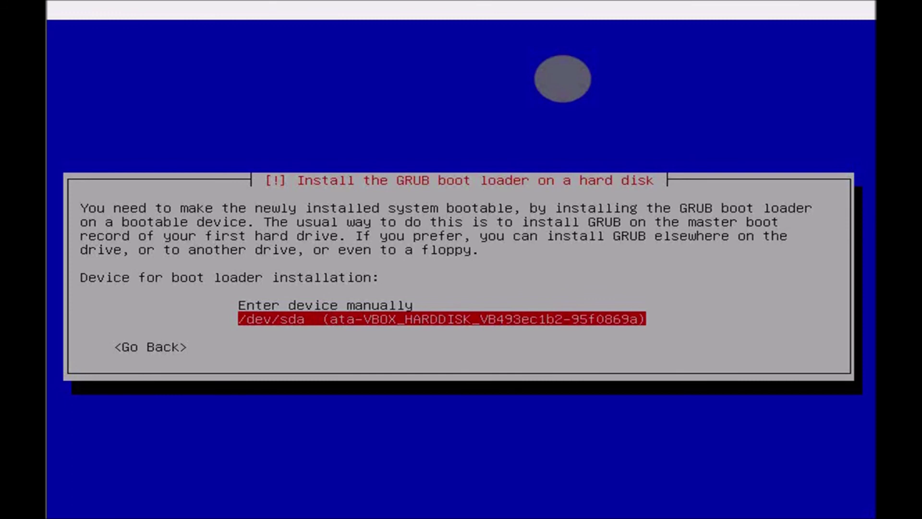
pyautogui.press('Return')
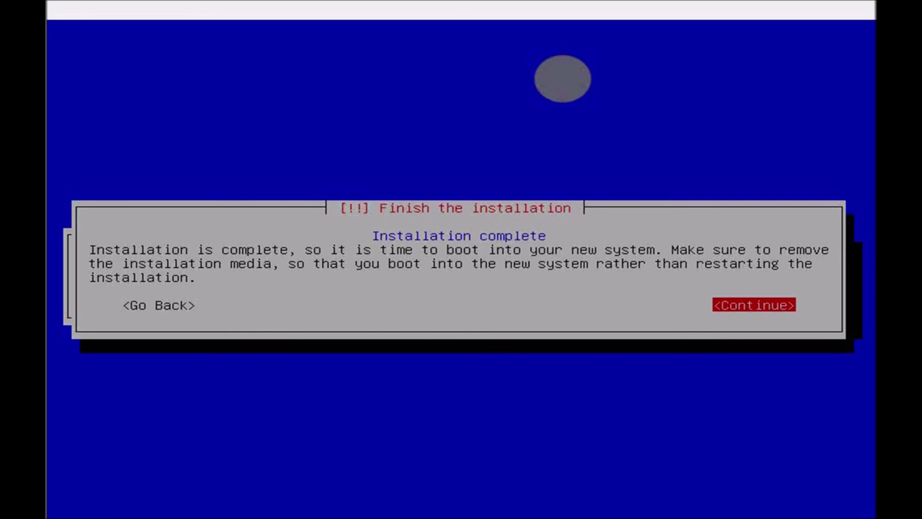
# - Finish the installation and reboot into the new Debian system
pyautogui.press('Return')
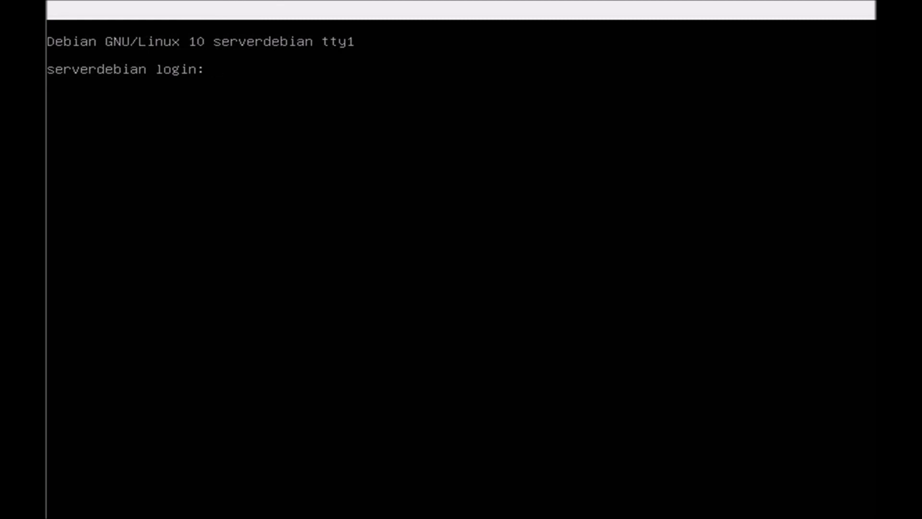
# - Log in at the serverdebian console as root with the root password
pyautogui.write('root')
pyautogui.press('Return')
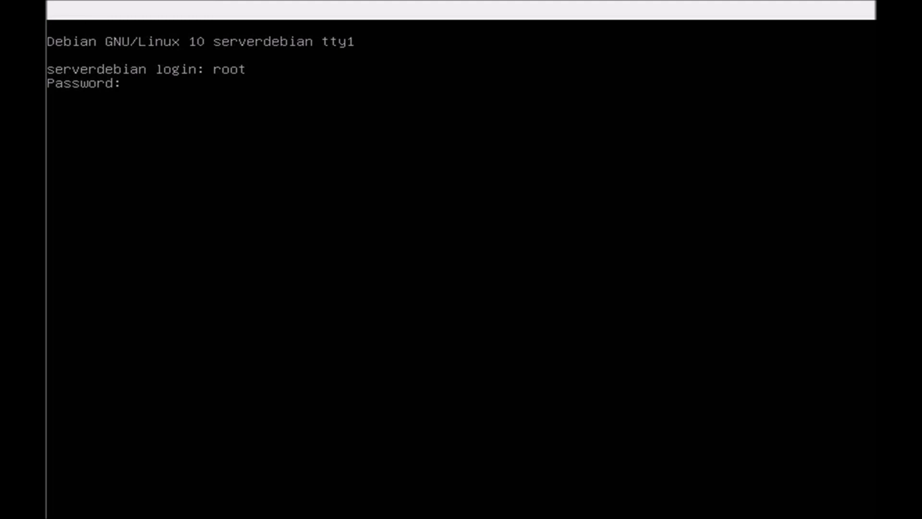
pyautogui.press('Return')
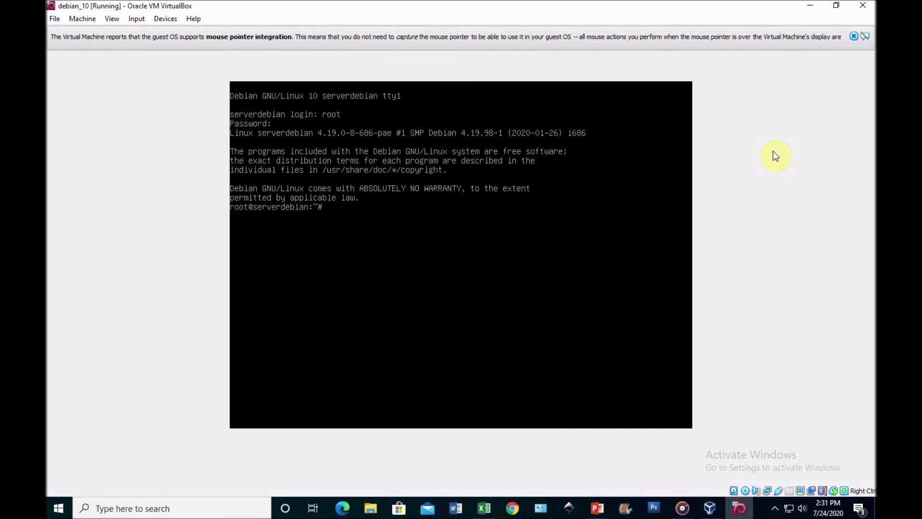
# - Stop the screen recording from the system tray
pyautogui.click(774, 510)
pyautogui.click(738, 484)
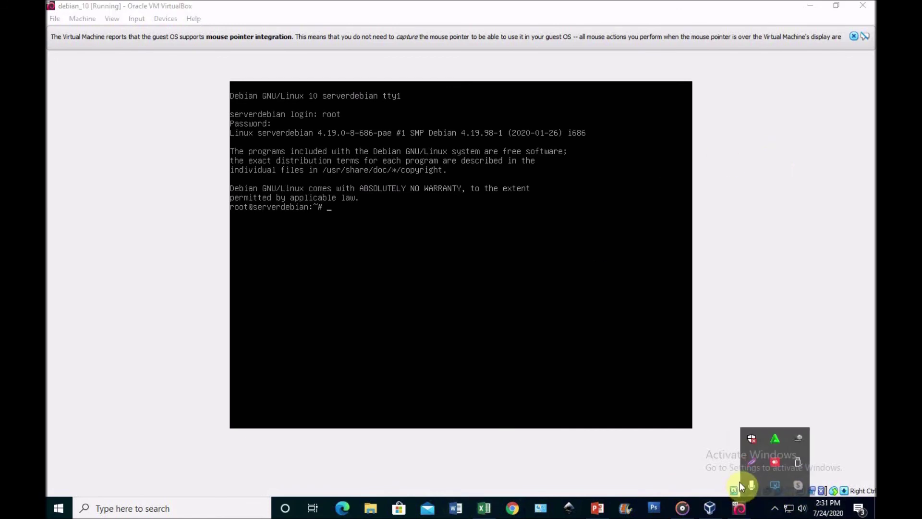
pyautogui.click(391, 167)
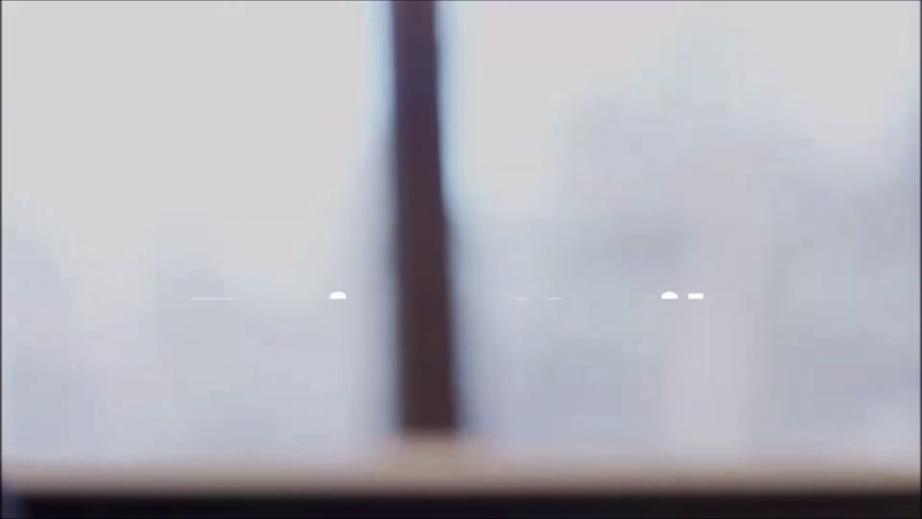